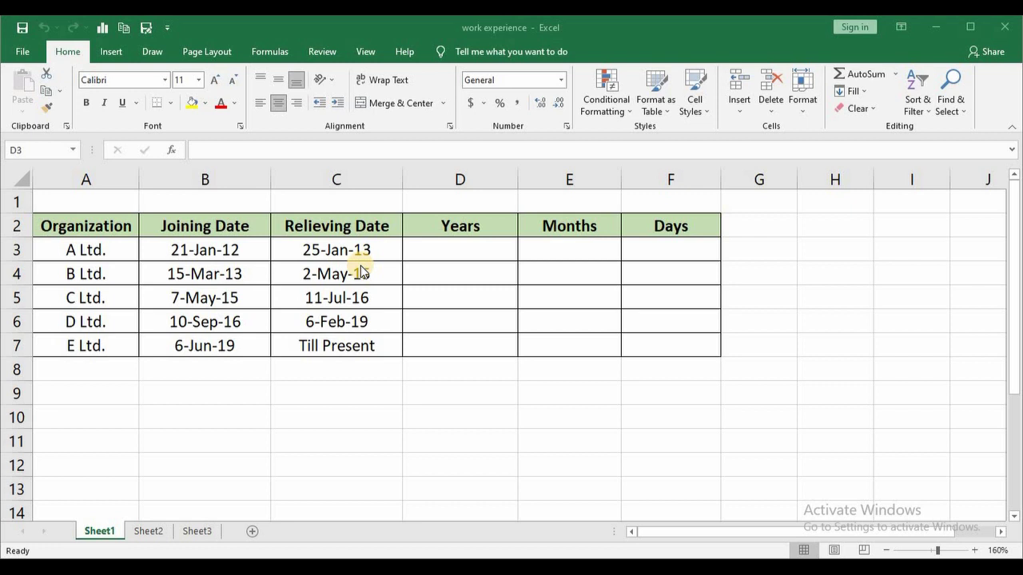
Step: Examine the work experience table's headers and its empty Years, Months and Days columns
double_click(439, 257)
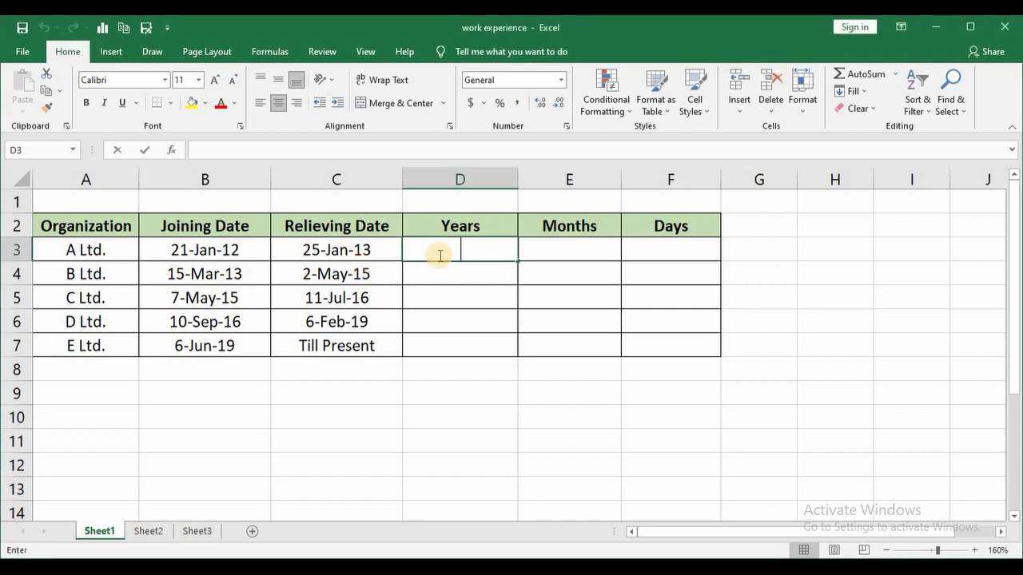
click(435, 299)
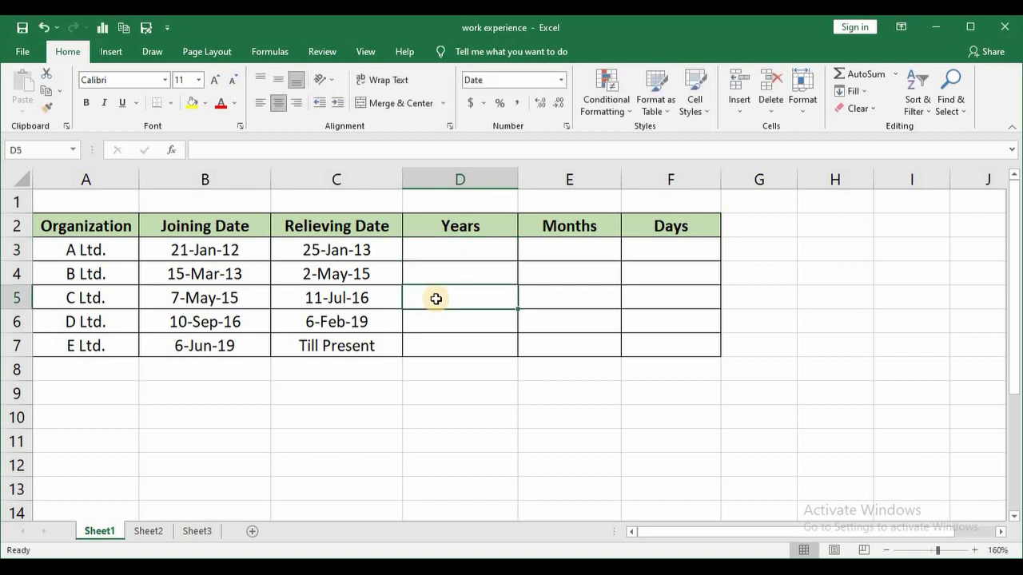
click(89, 224)
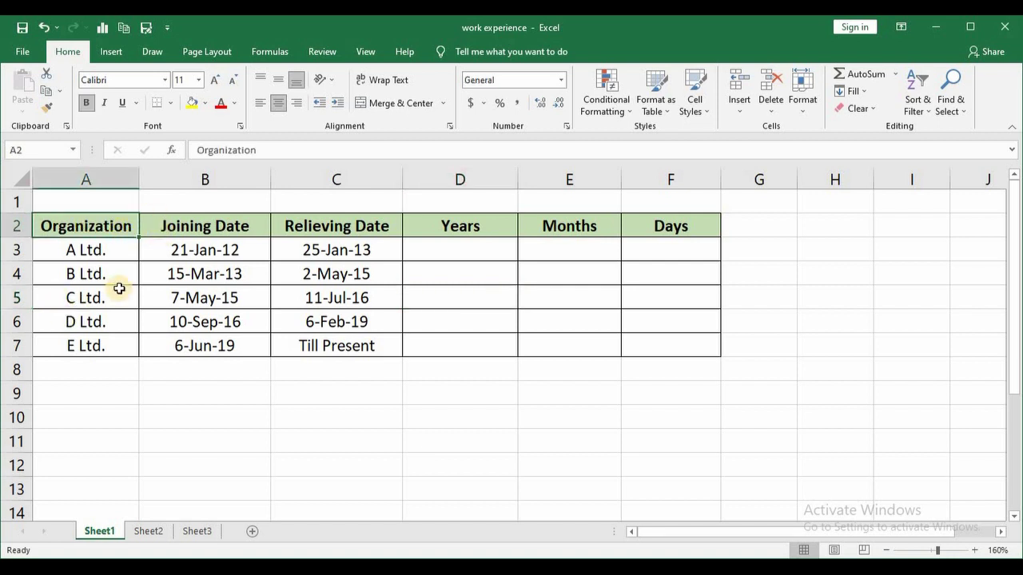
click(216, 224)
click(286, 222)
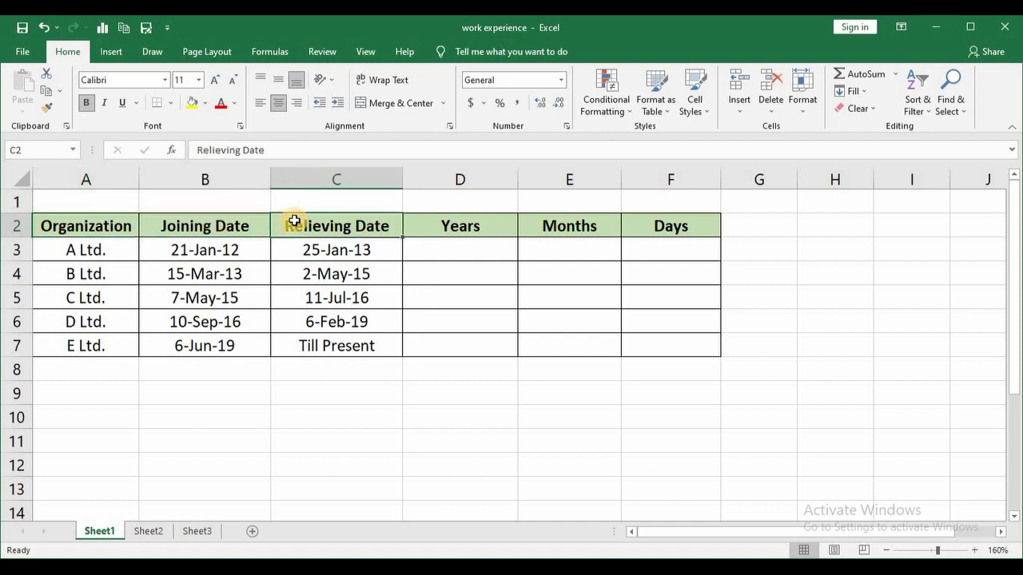
click(431, 244)
click(575, 242)
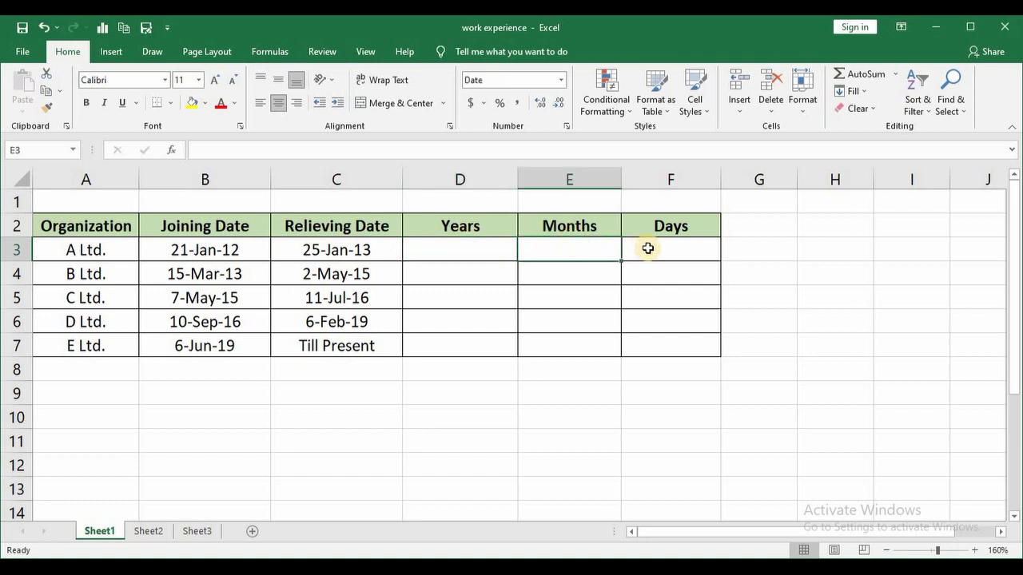
click(648, 248)
click(659, 179)
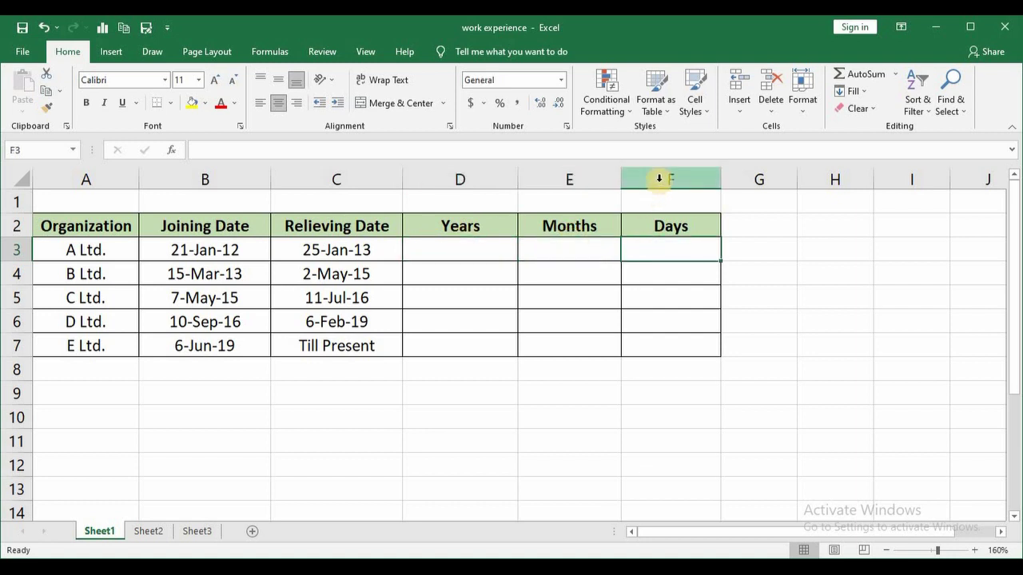
click(659, 179)
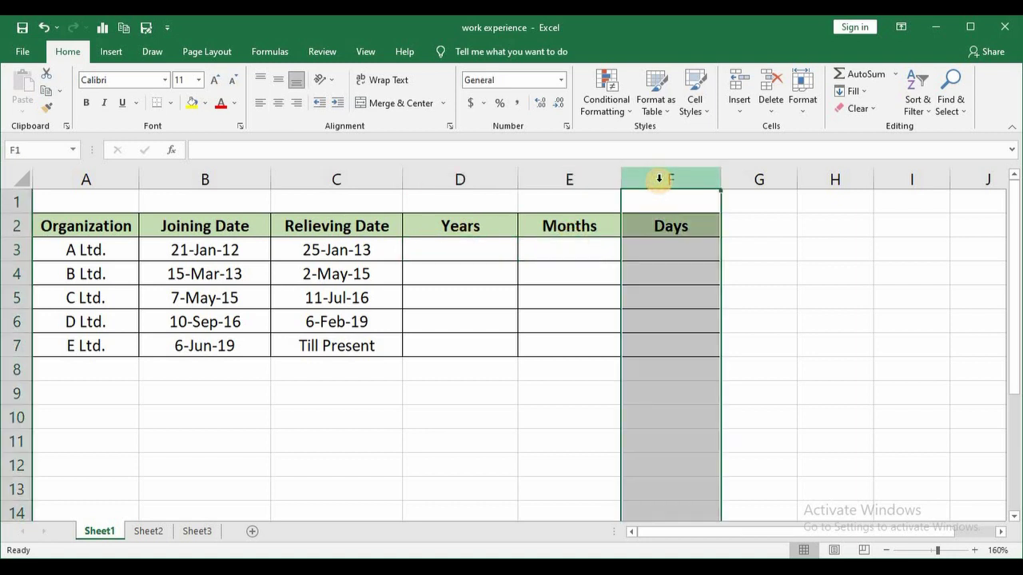
Step: Enter the formula =DATEDIF(B3,C3,"Y") in cell D3 to calculate the years worked at A Ltd
click(465, 252)
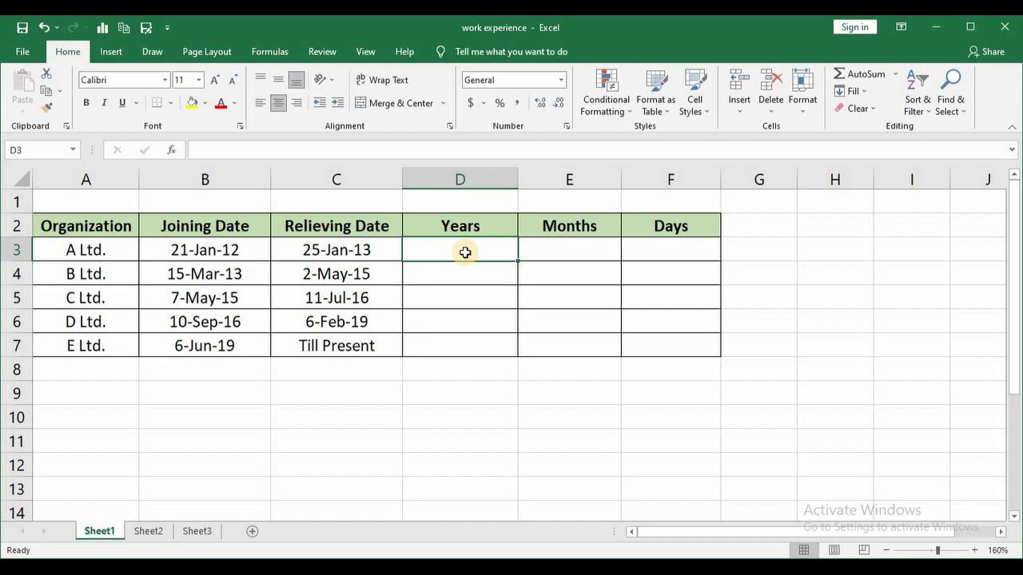
text(=dat)
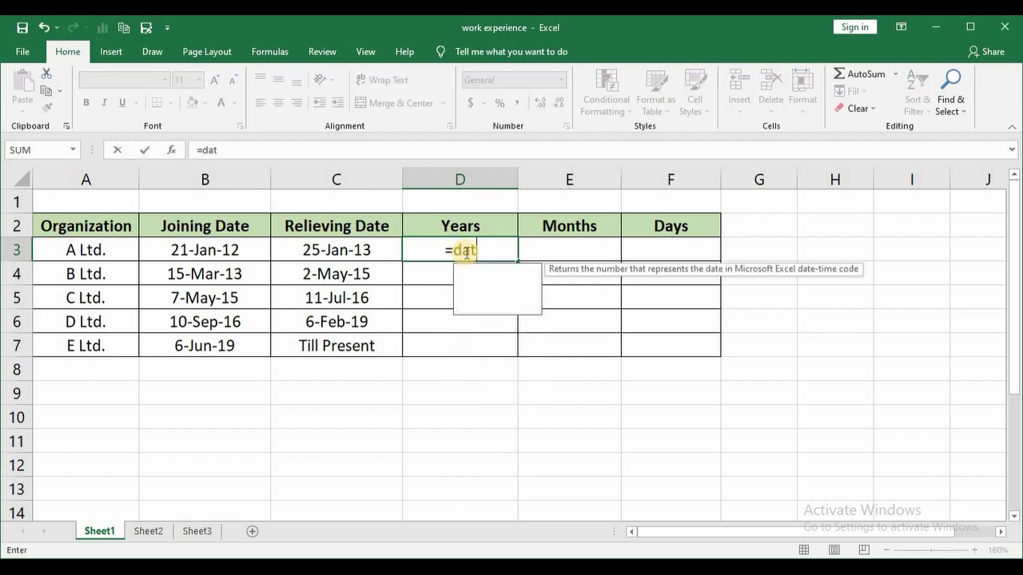
text(edif)
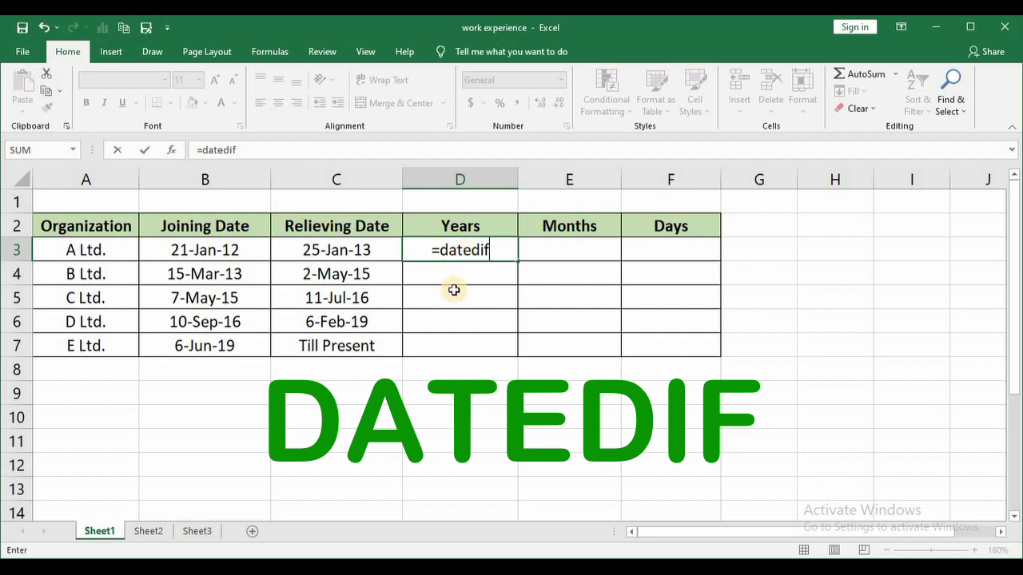
text(()
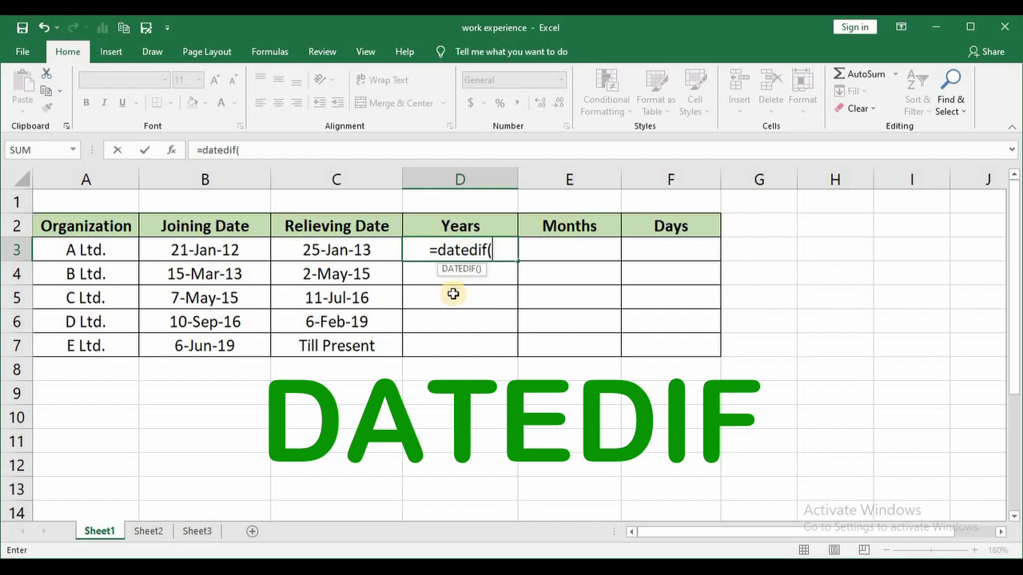
click(229, 253)
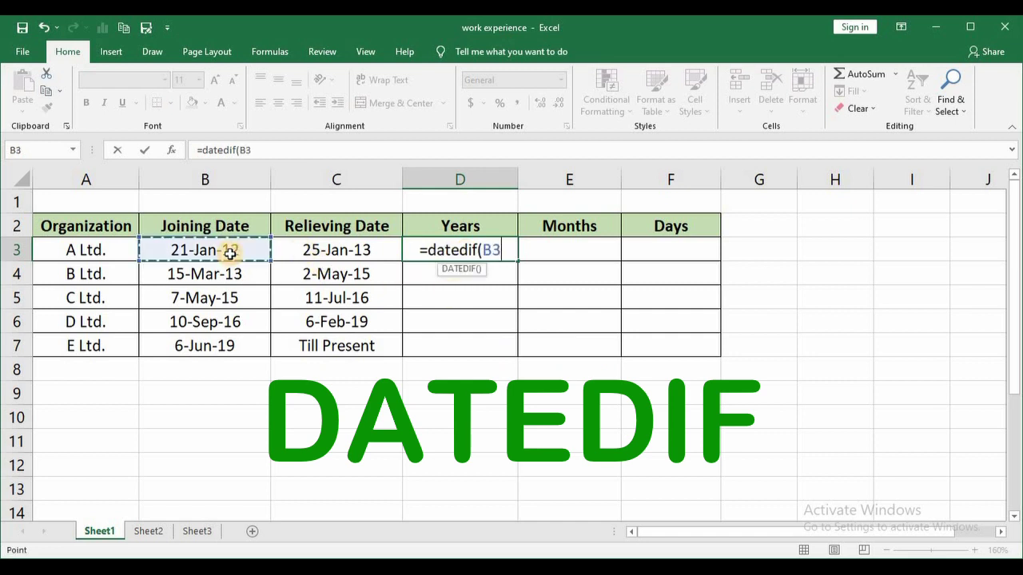
text(,)
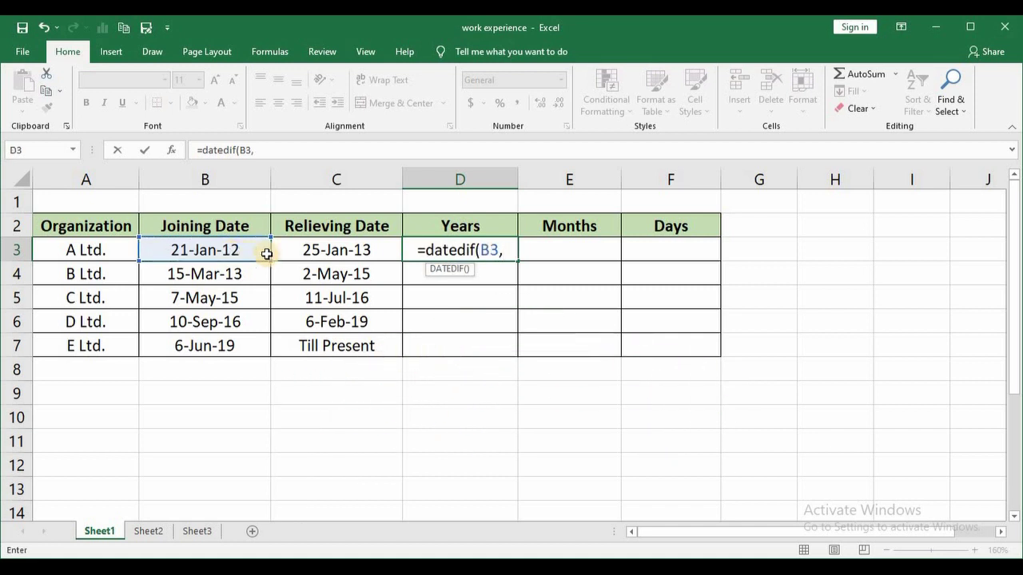
click(309, 251)
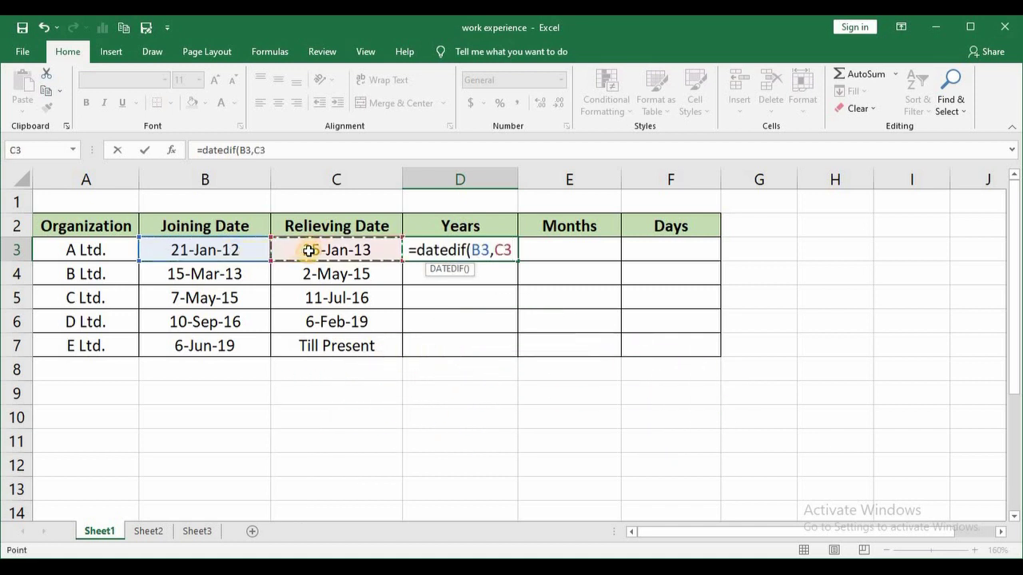
text(,)
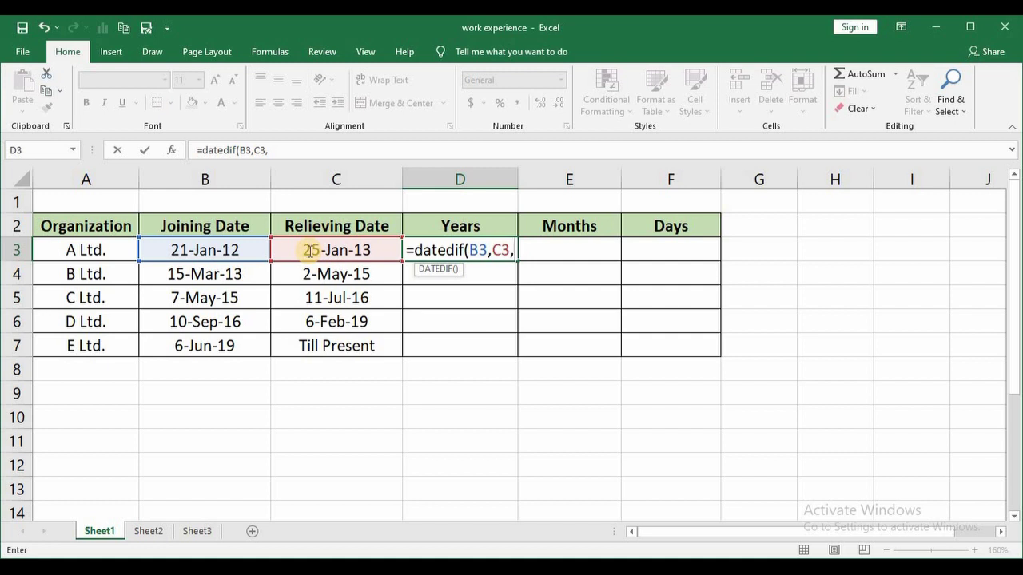
text("Y)
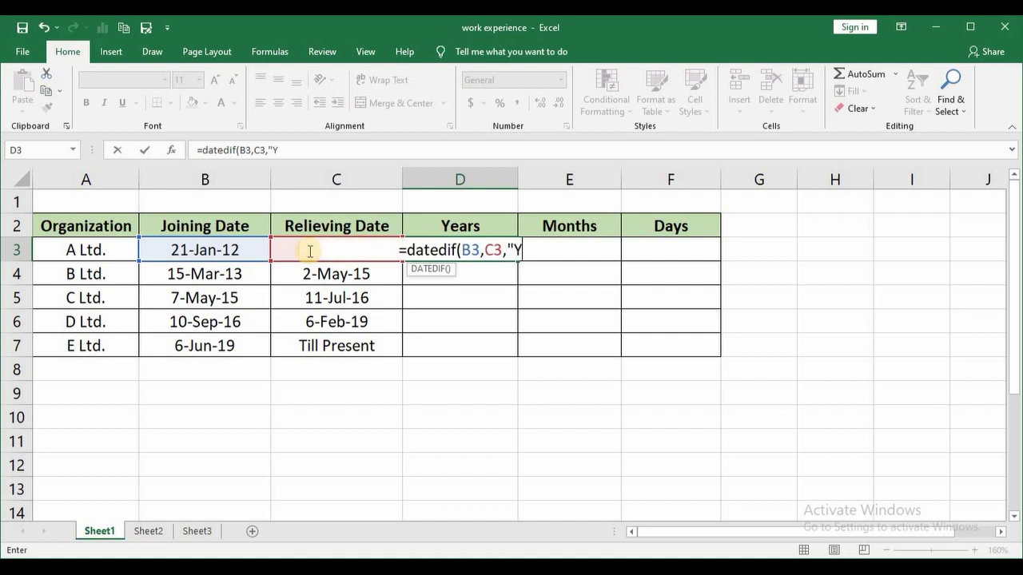
text(")
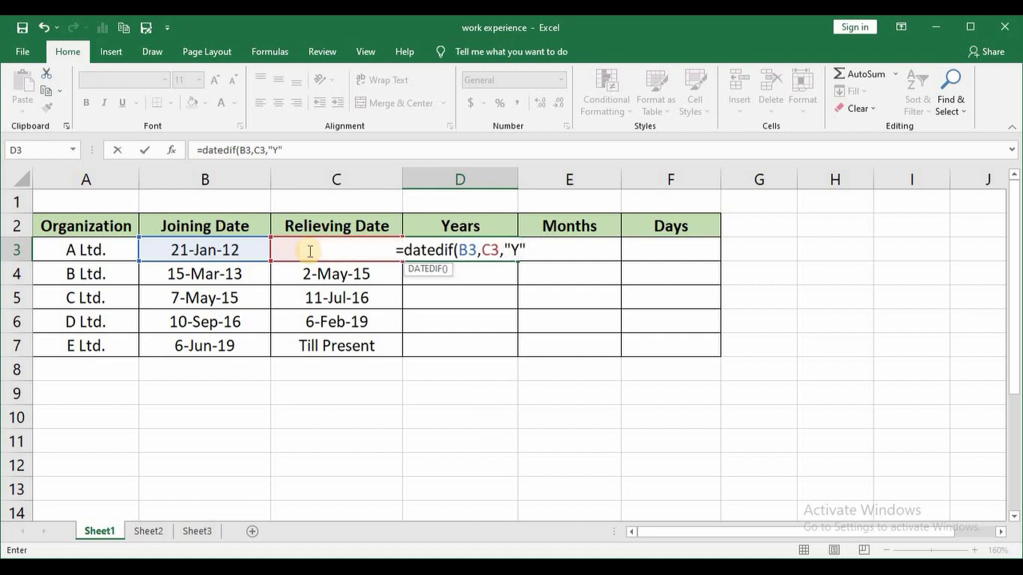
text())
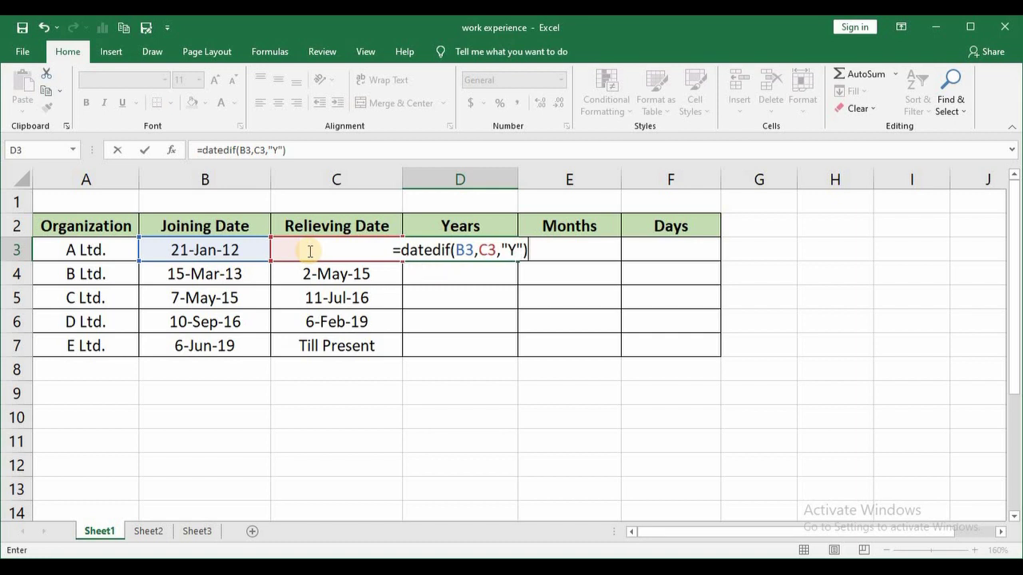
key(Return)
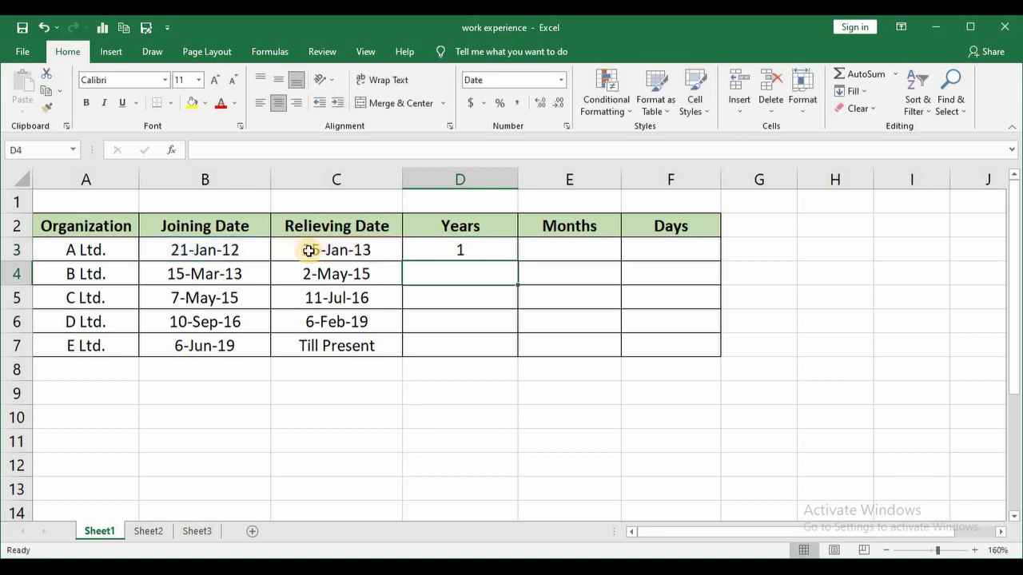
key(Up)
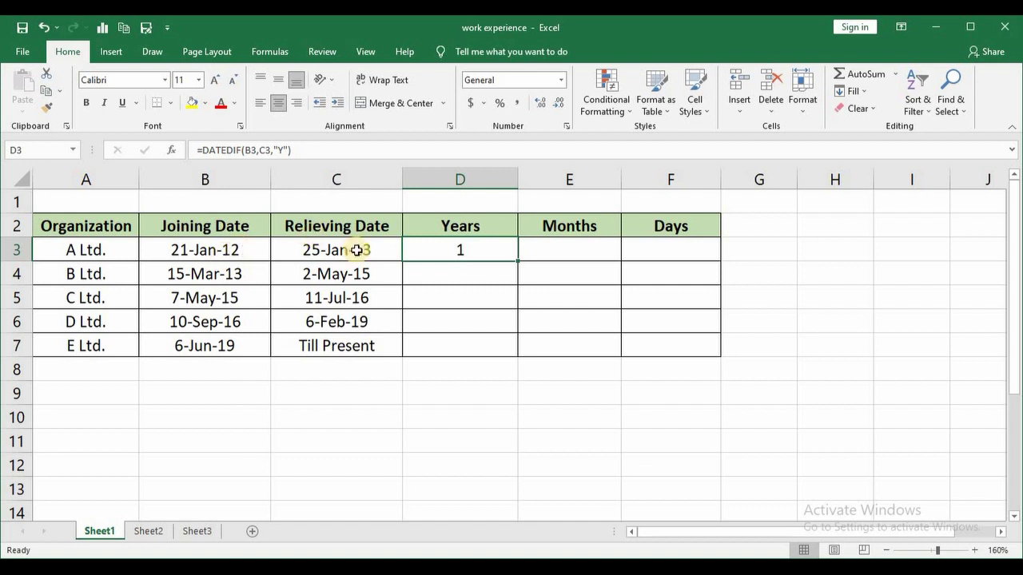
Step: Enter the formula =DATEDIF(B3,C3,"M") in cell E3 to calculate the months worked at A Ltd
click(594, 256)
text(=)
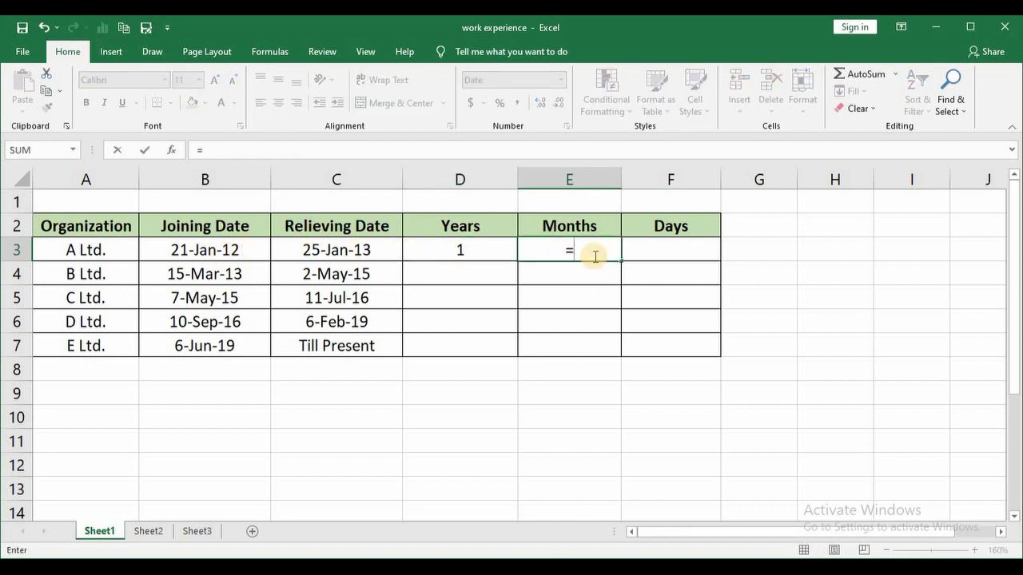
text(datedi)
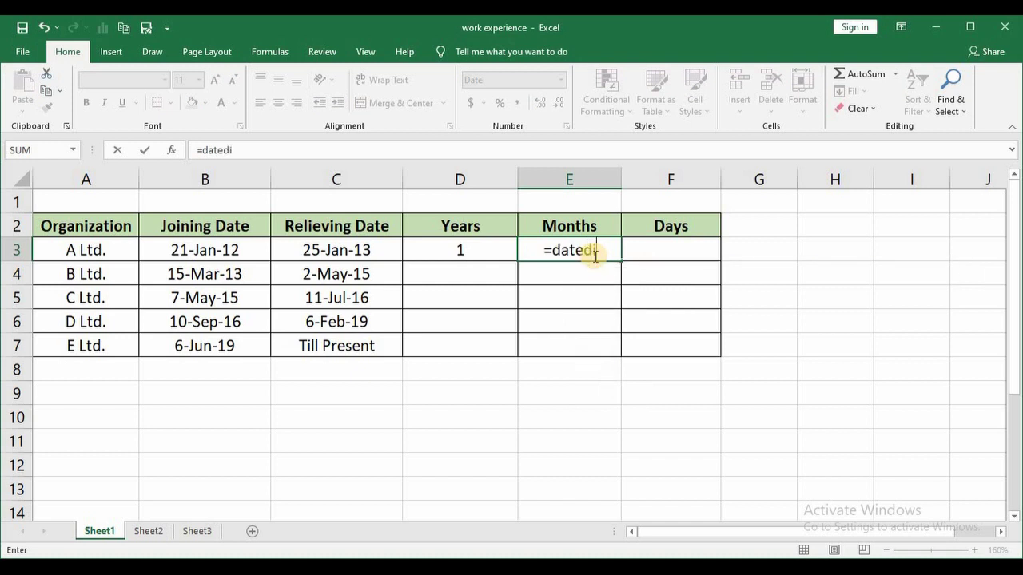
text(f()
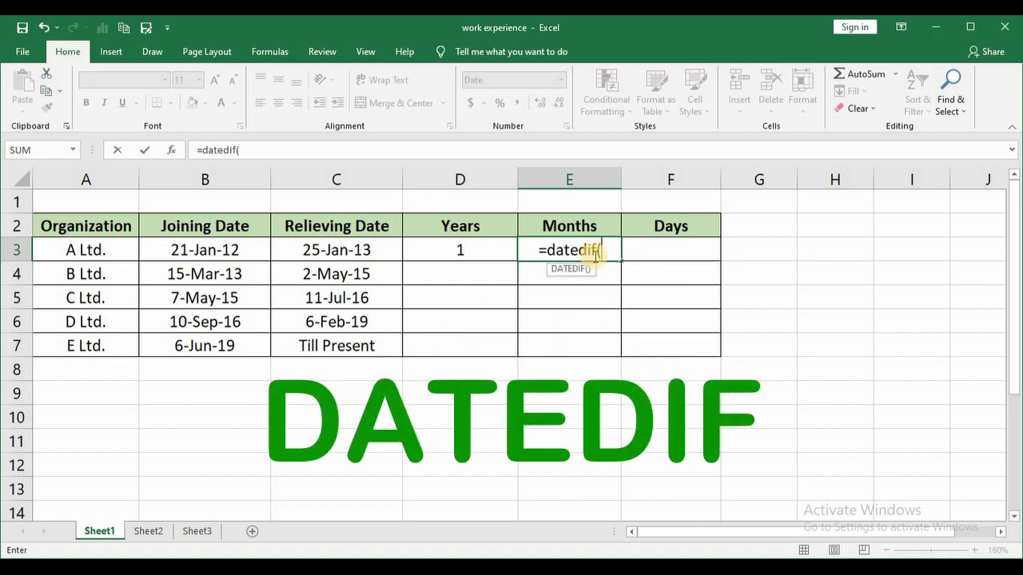
click(207, 256)
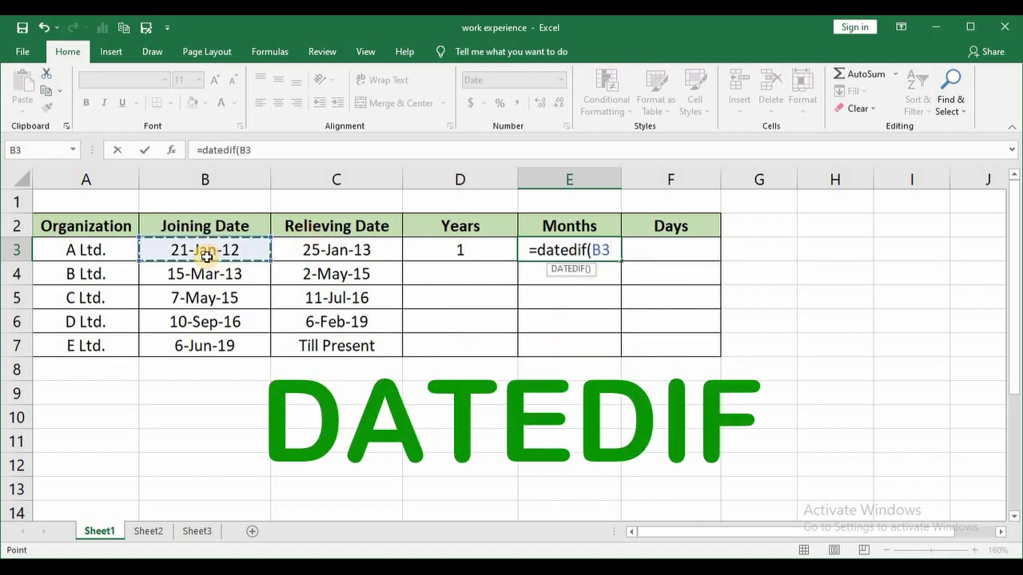
text(,)
click(305, 258)
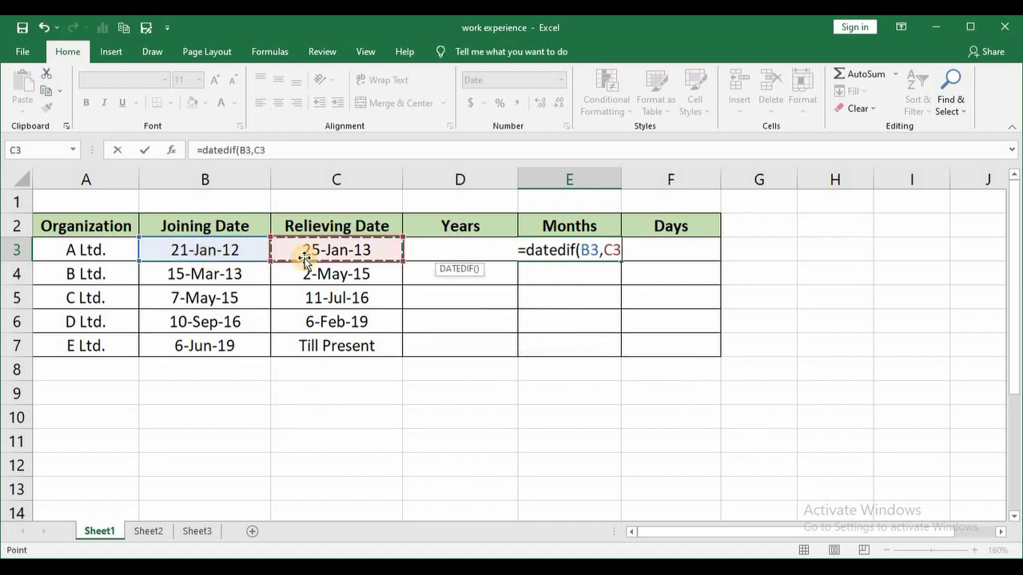
text(,)
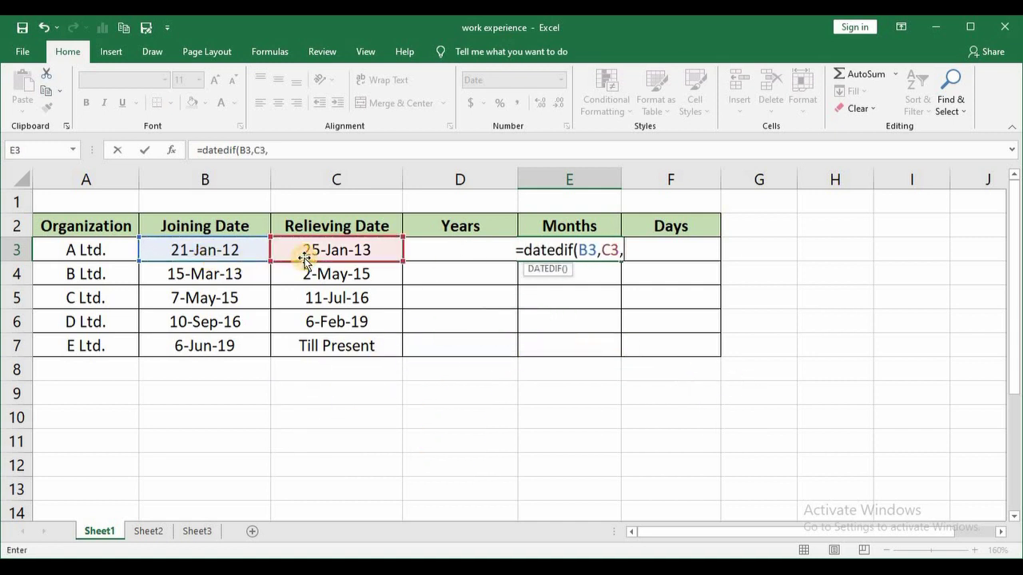
text(")
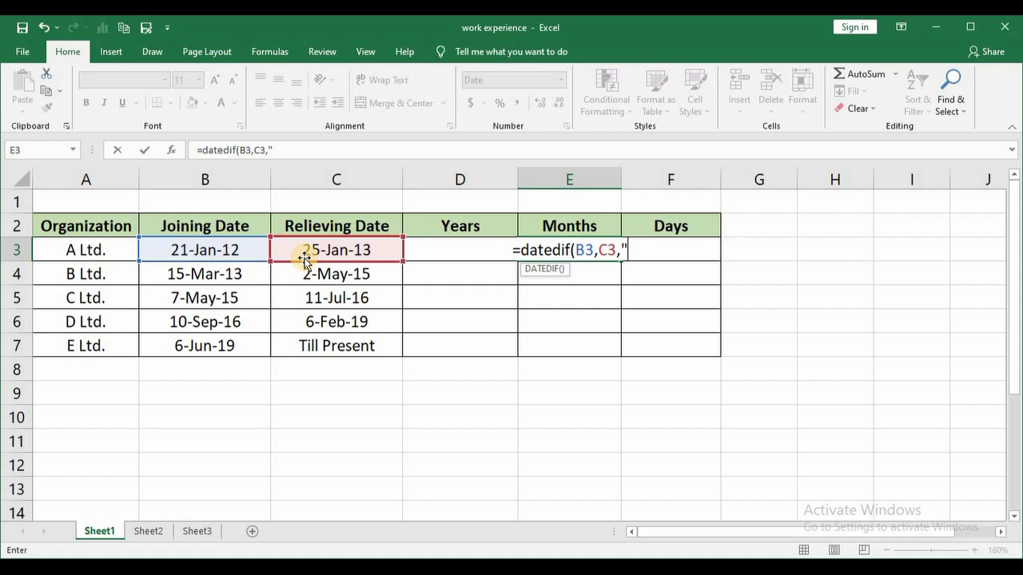
text(M)
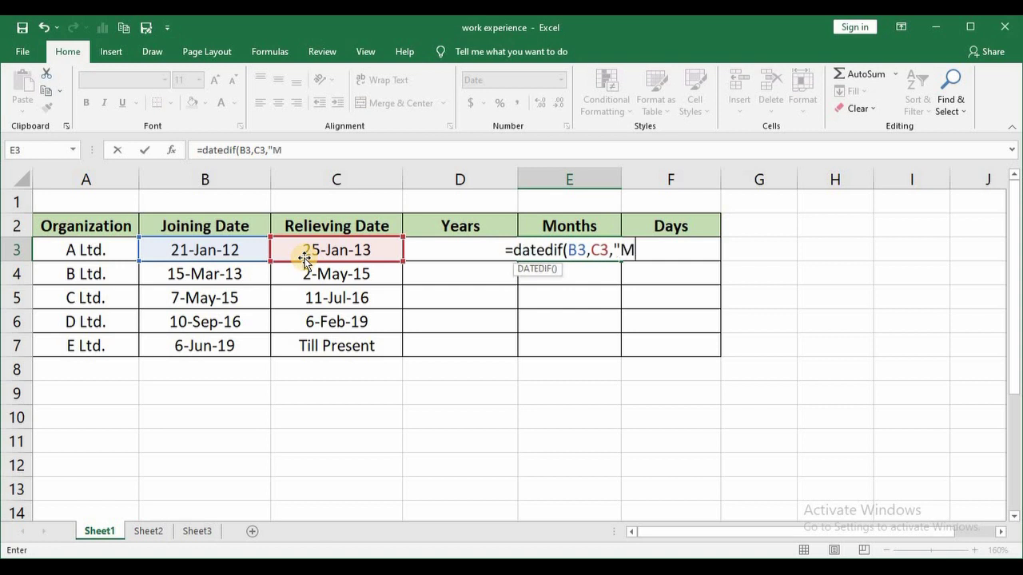
text(")
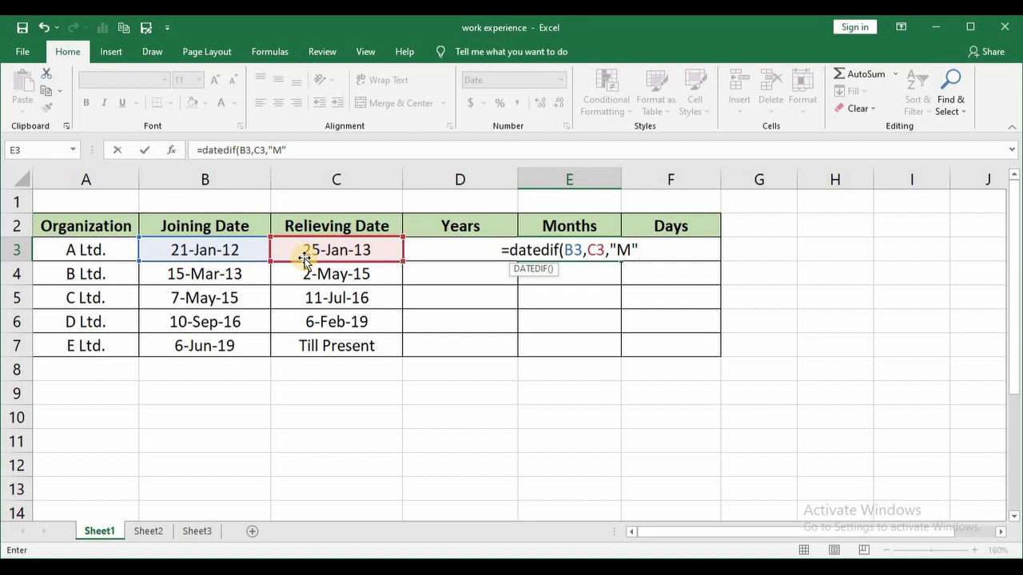
text())
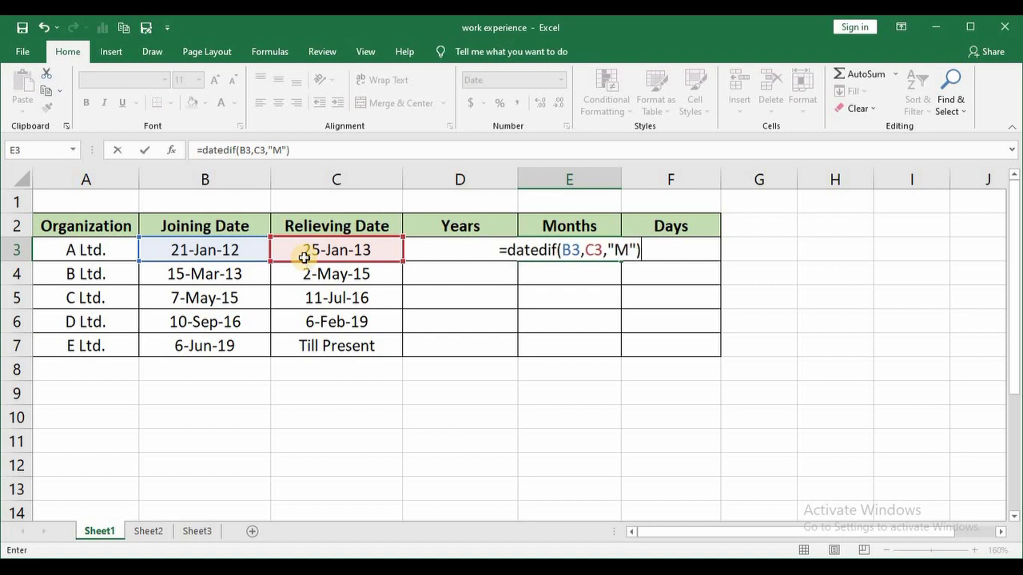
key(Return)
Step: Set the number format of the Months cell E3 to General
key(Up)
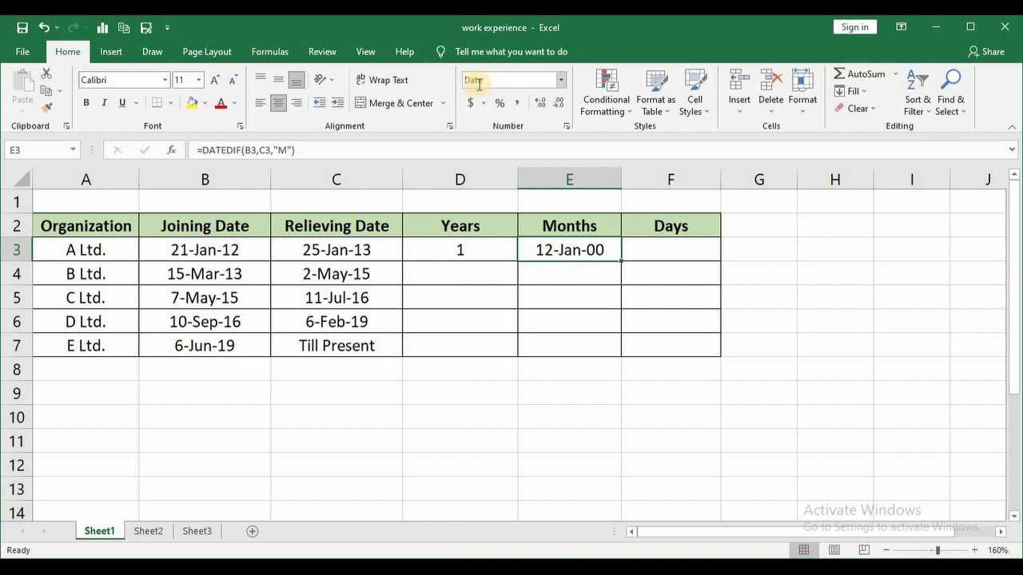
click(563, 81)
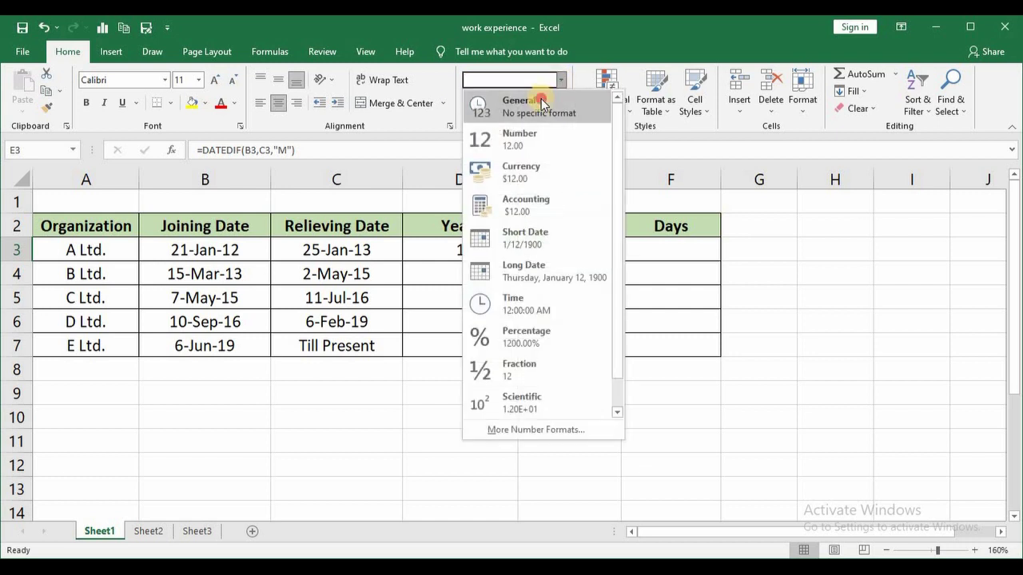
click(541, 104)
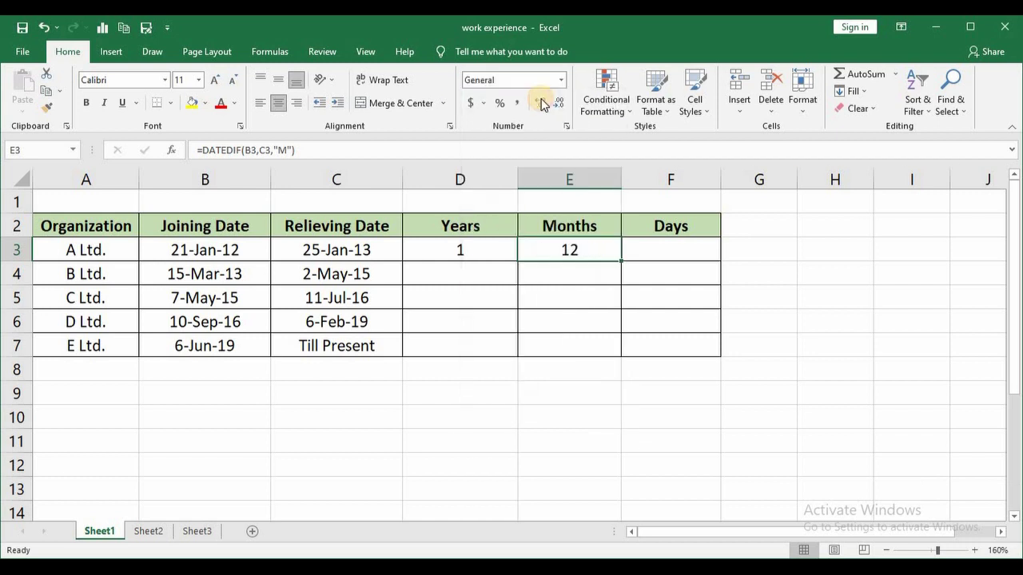
click(526, 304)
Step: Change the unit in cell E3's DATEDIF formula to "YM" so it counts only months beyond complete years
click(556, 256)
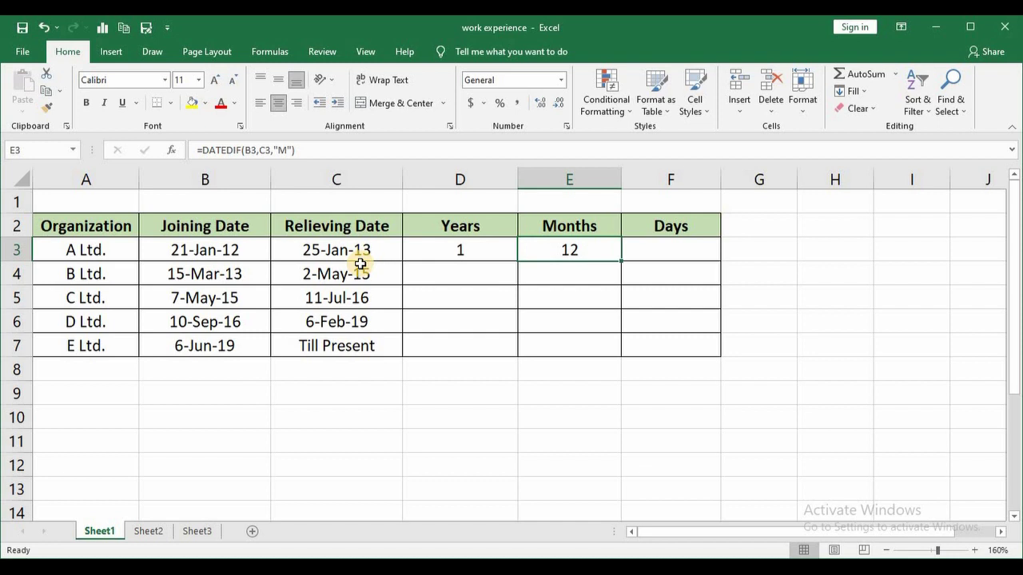
double_click(575, 250)
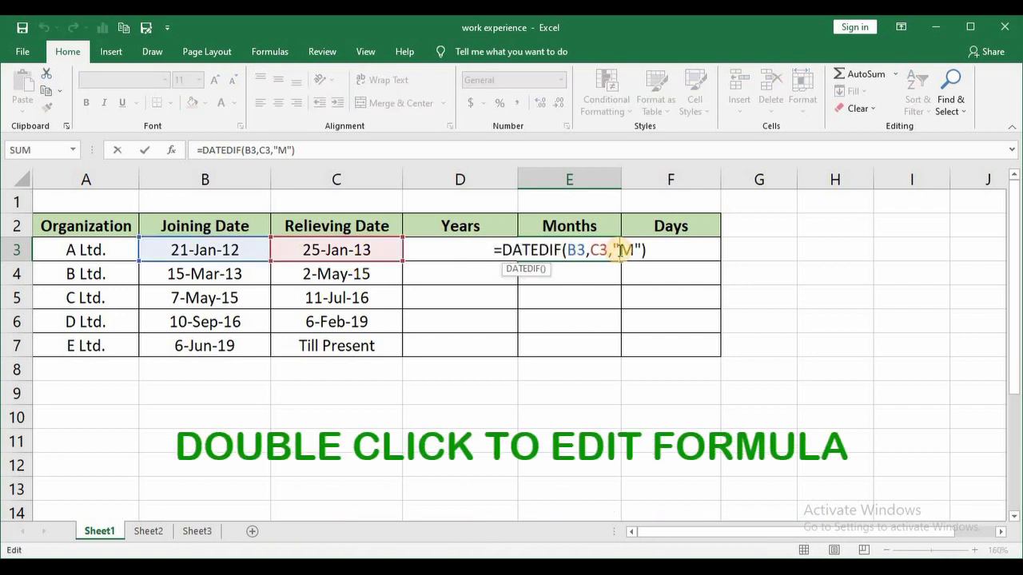
text(Y)
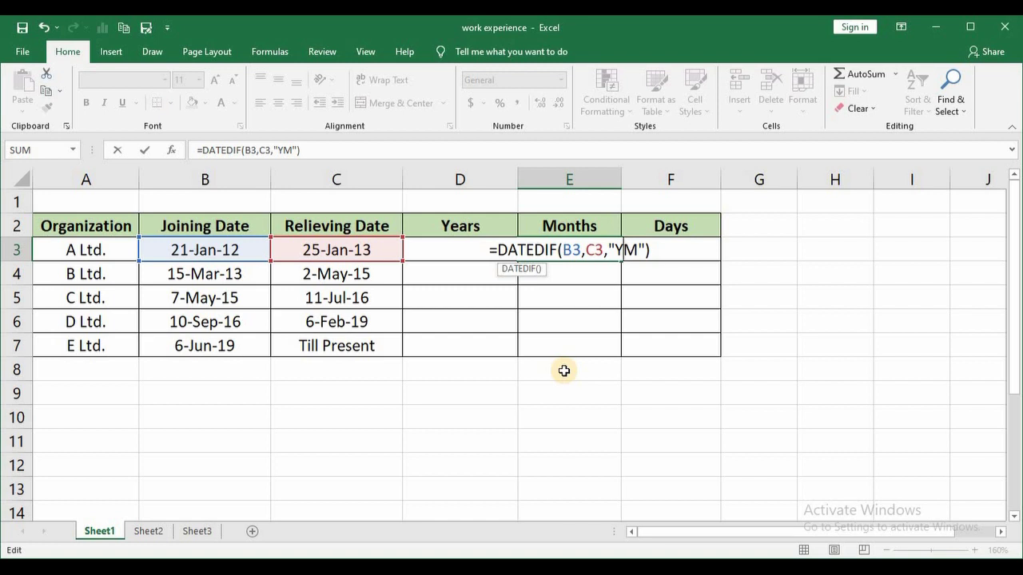
key(Return)
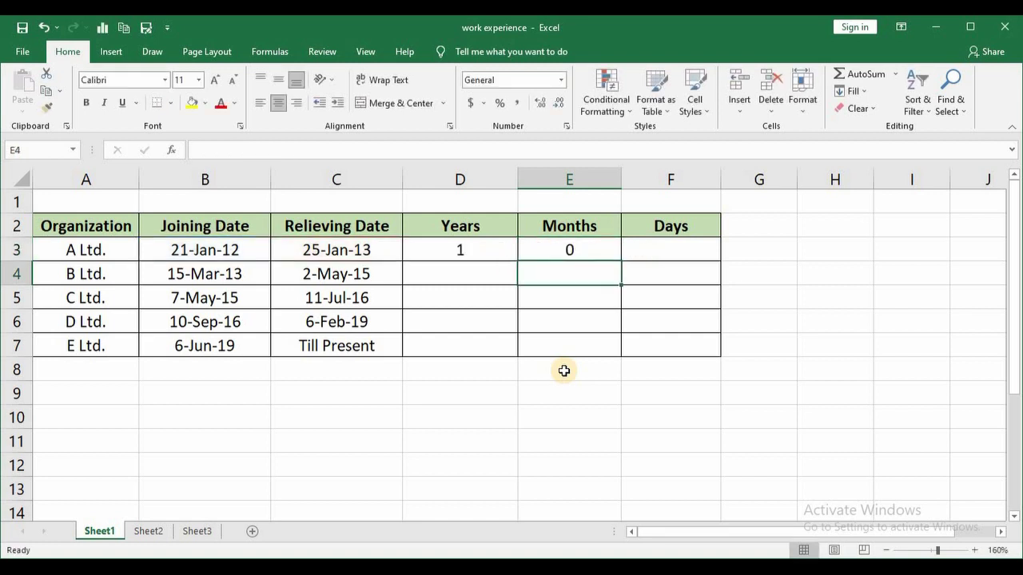
Step: Enter the formula =DATEDIF(B3,C3,"YD") in cell F3 to calculate the days worked at A Ltd. beyond complete years
key(Up)
key(Right)
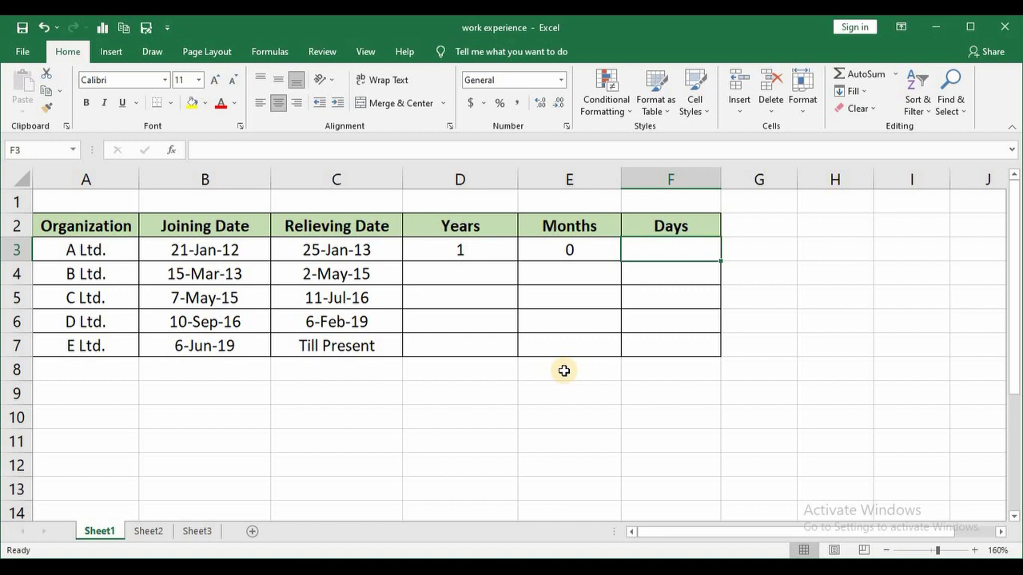
click(662, 323)
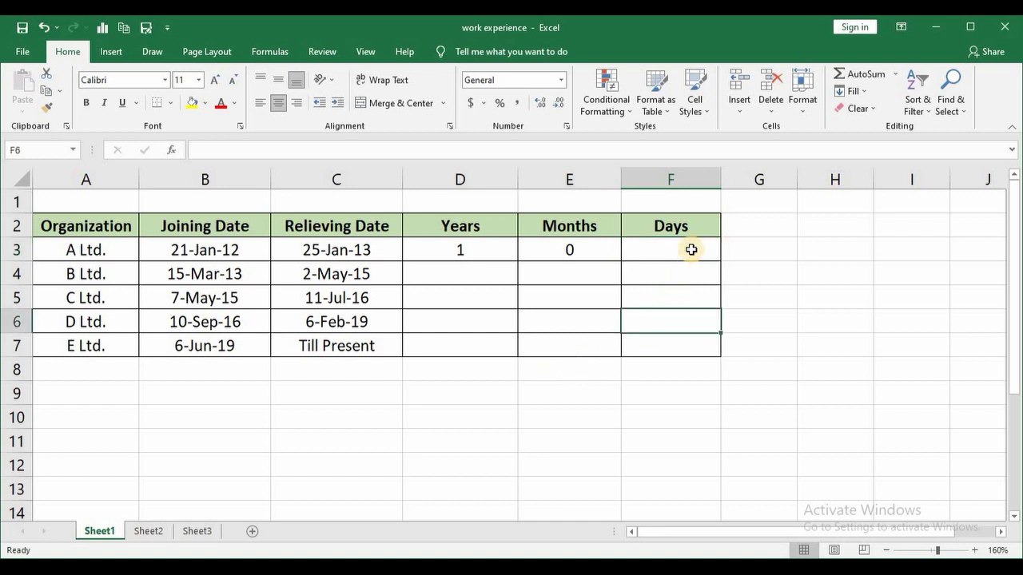
click(691, 251)
text(=)
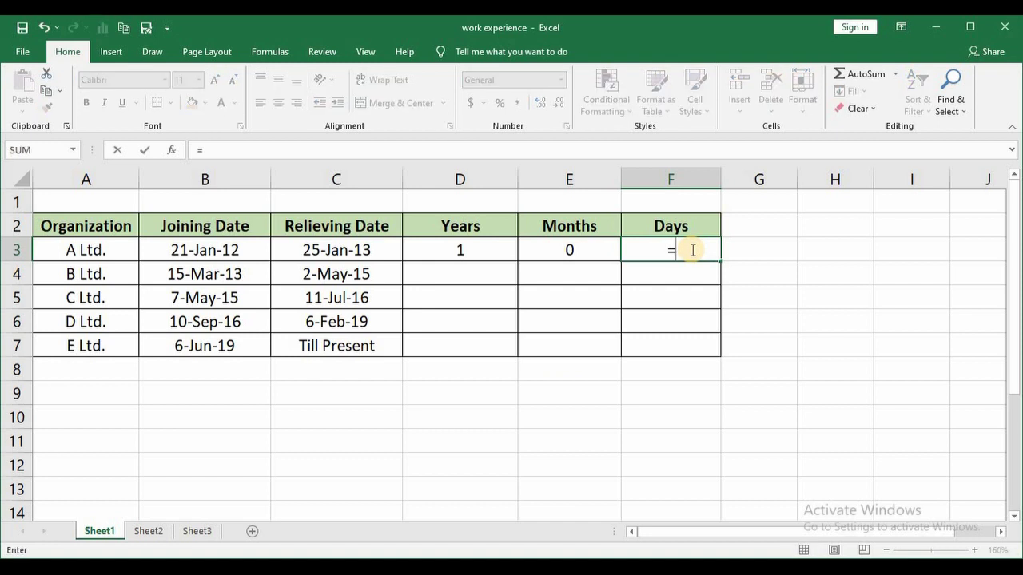
text(datedif)
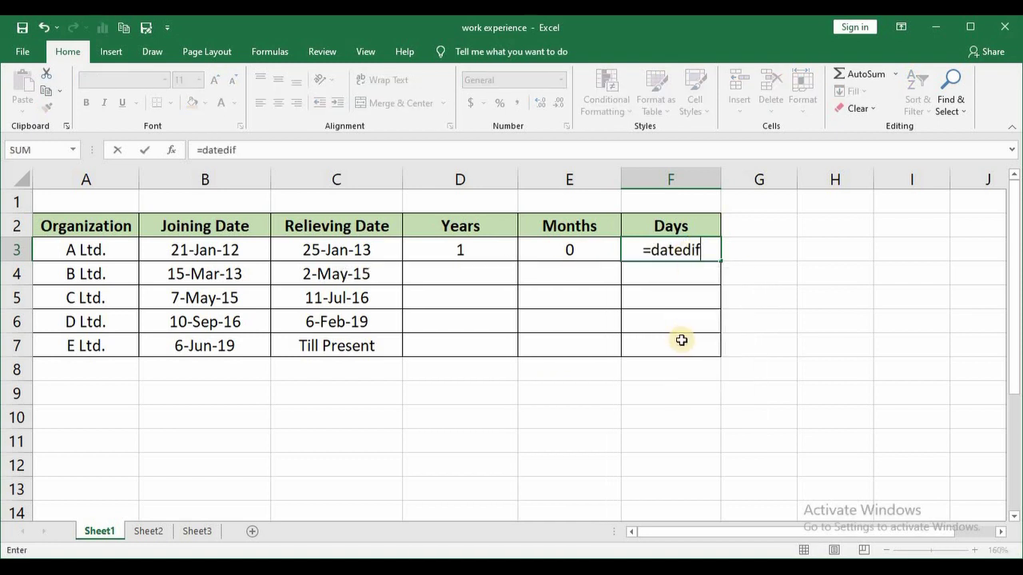
text(()
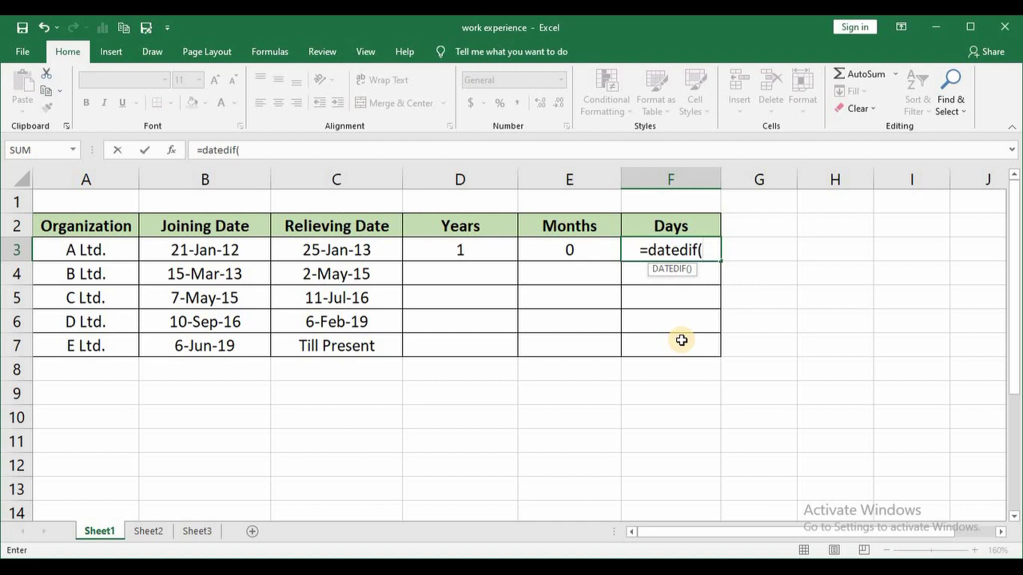
click(217, 247)
text(,)
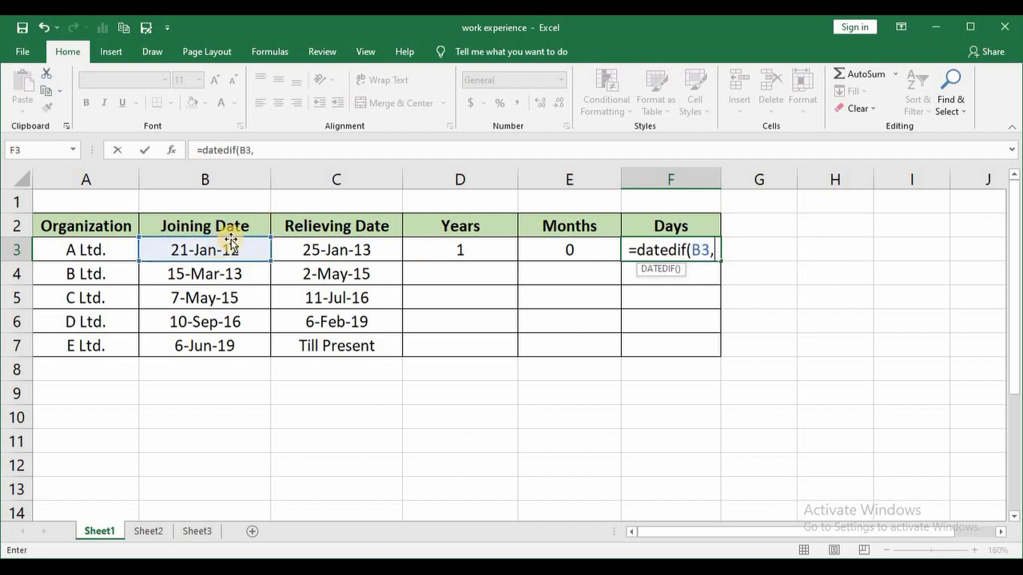
click(338, 250)
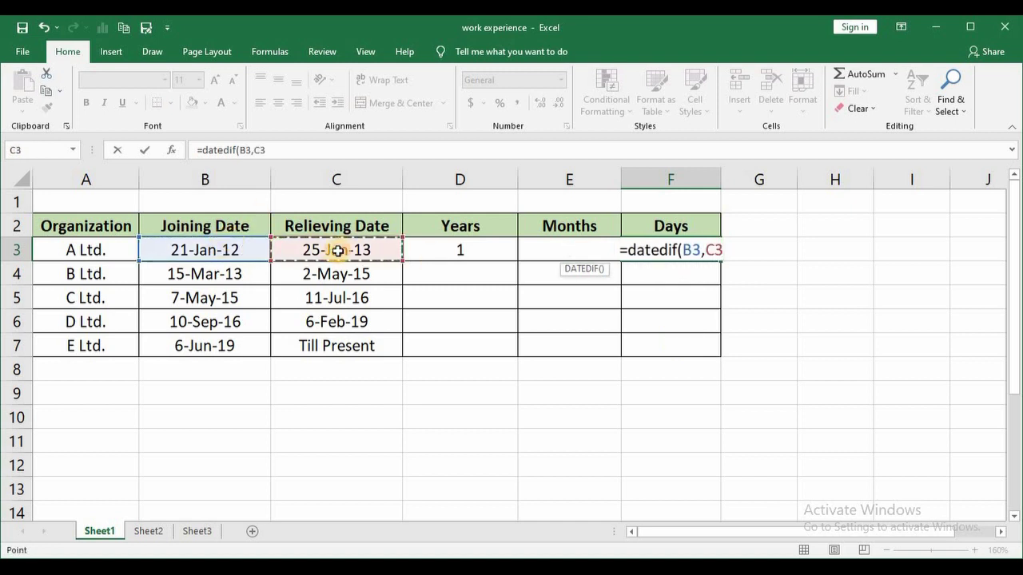
text(,)
text("Y)
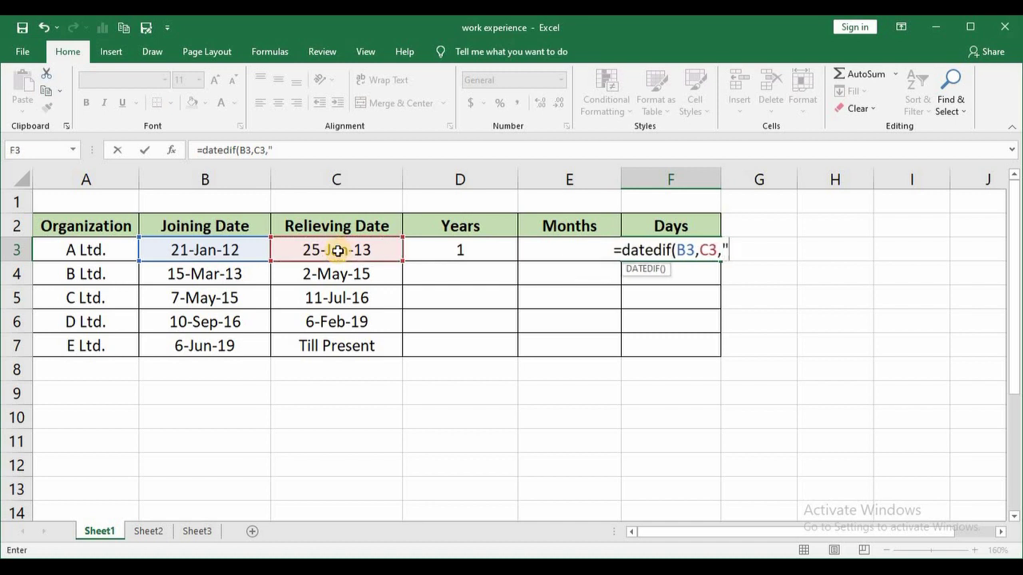
text(D)
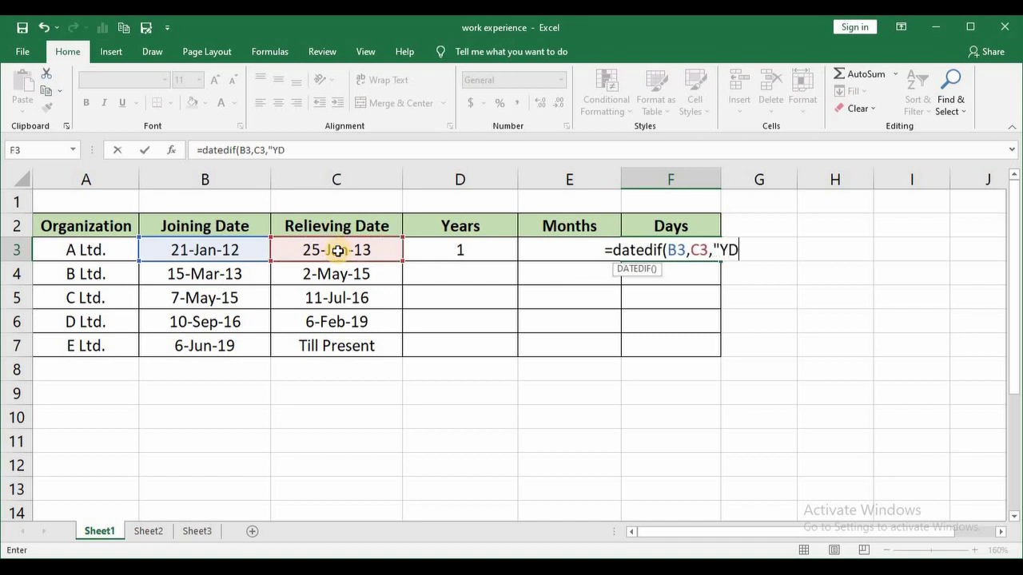
text(")
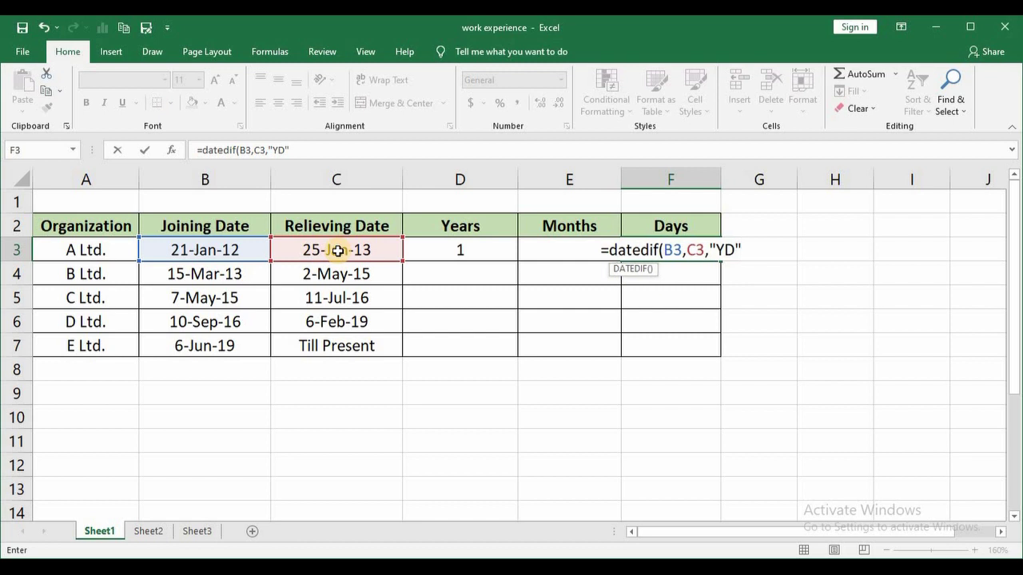
text())
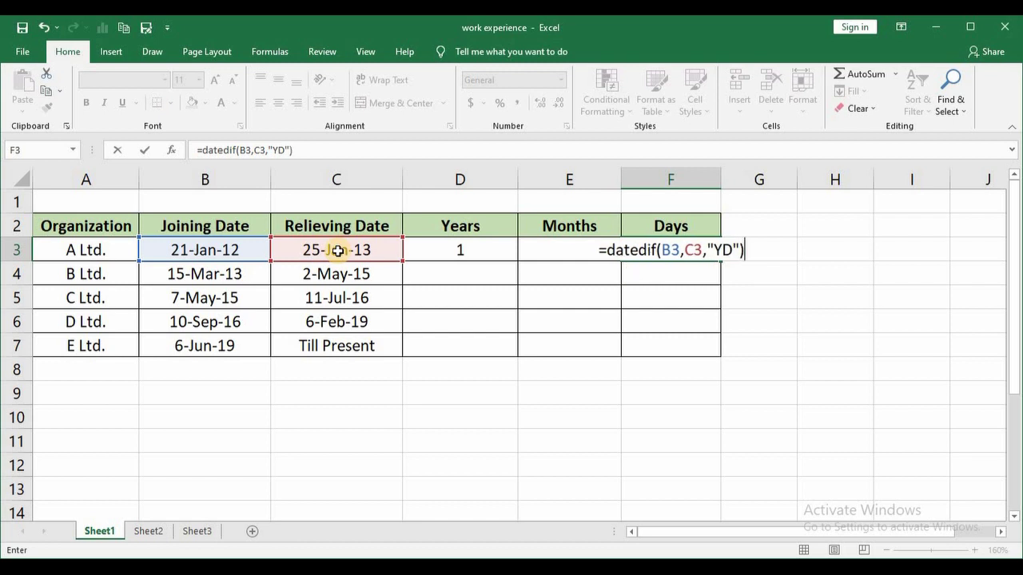
key(Return)
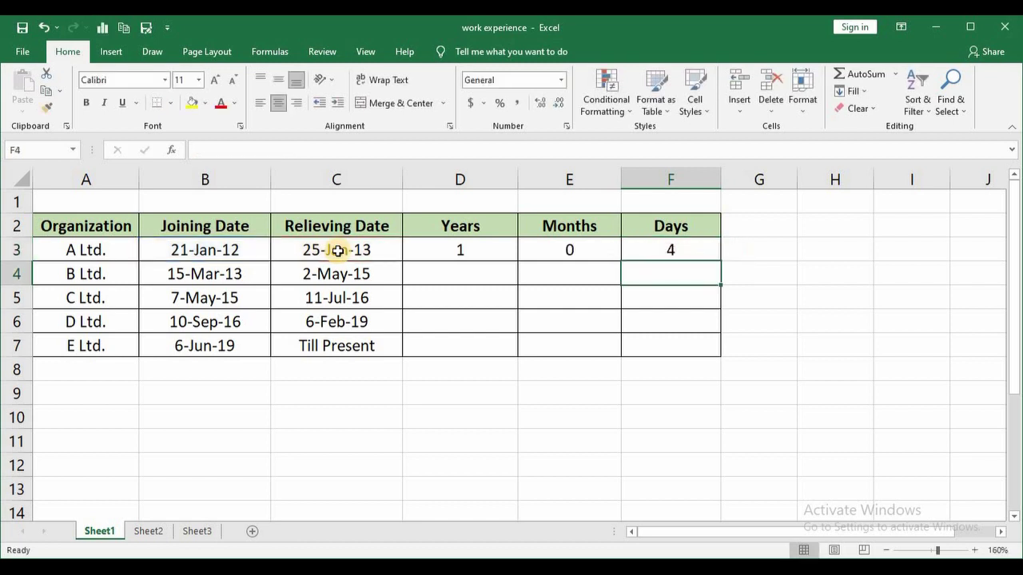
key(Up)
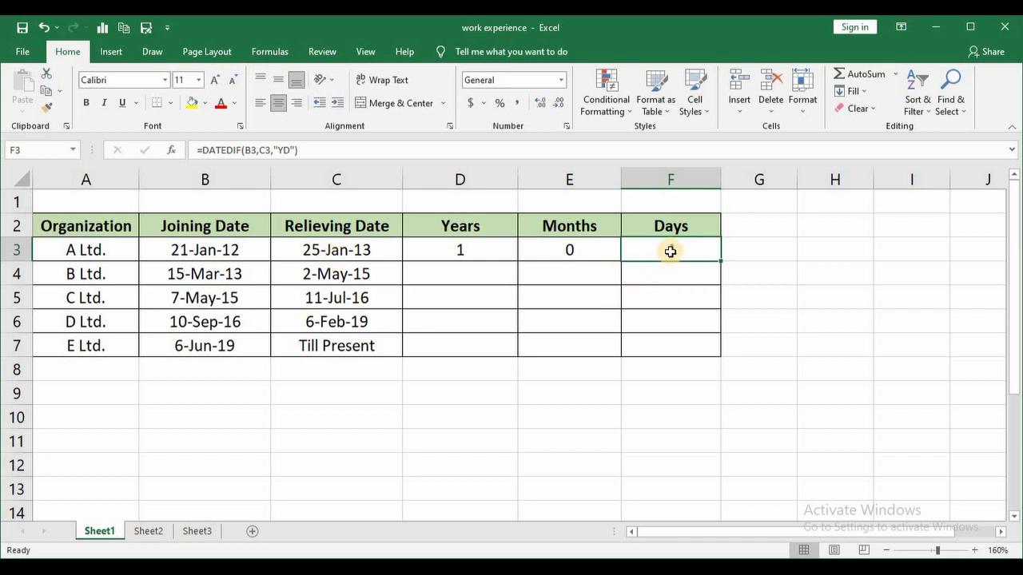
Step: Fill the Years, Months and Days formulas in D3:F3 down through row 7 for the remaining organizations
click(483, 252)
drag(484, 252, 680, 253)
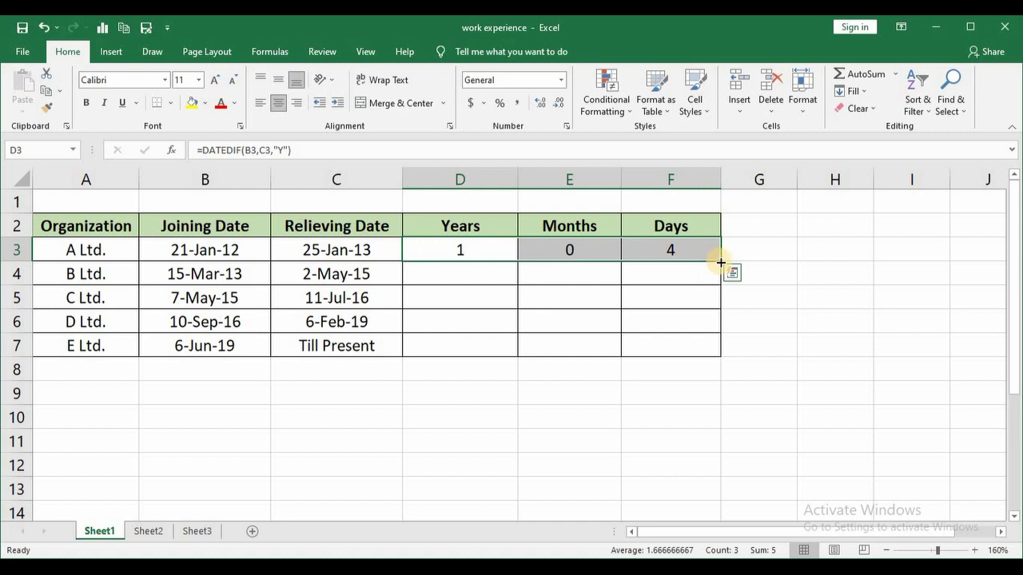
double_click(720, 263)
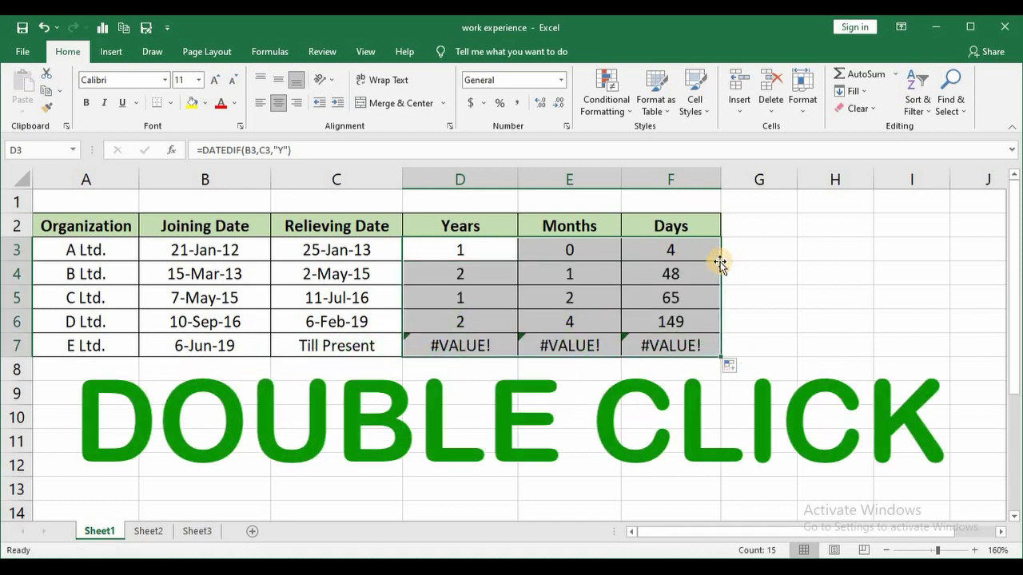
click(708, 324)
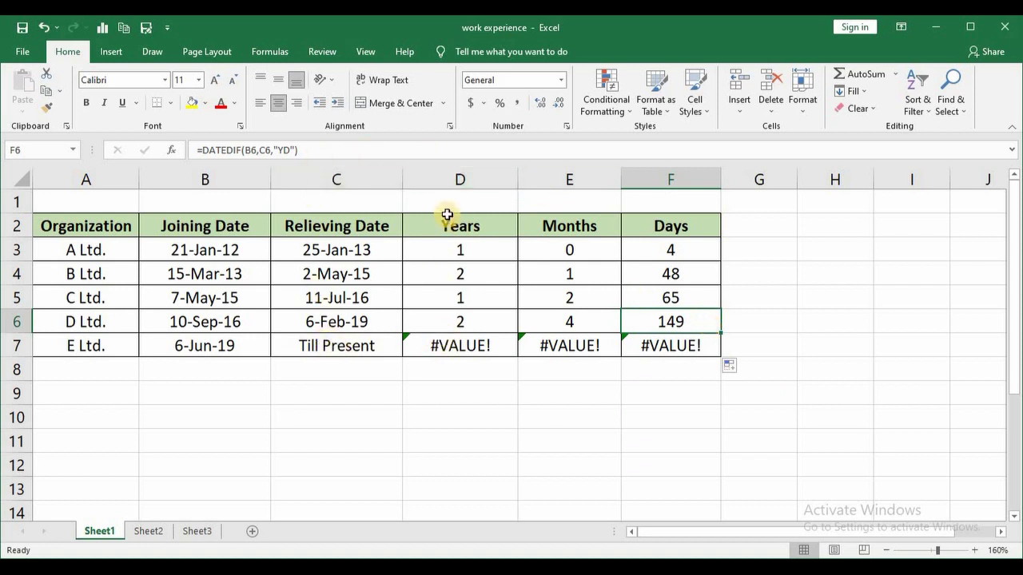
Step: Replace the "Till Present" text in E Ltd.'s Relieving Date cell C7 with the formula =TODAY()
click(452, 346)
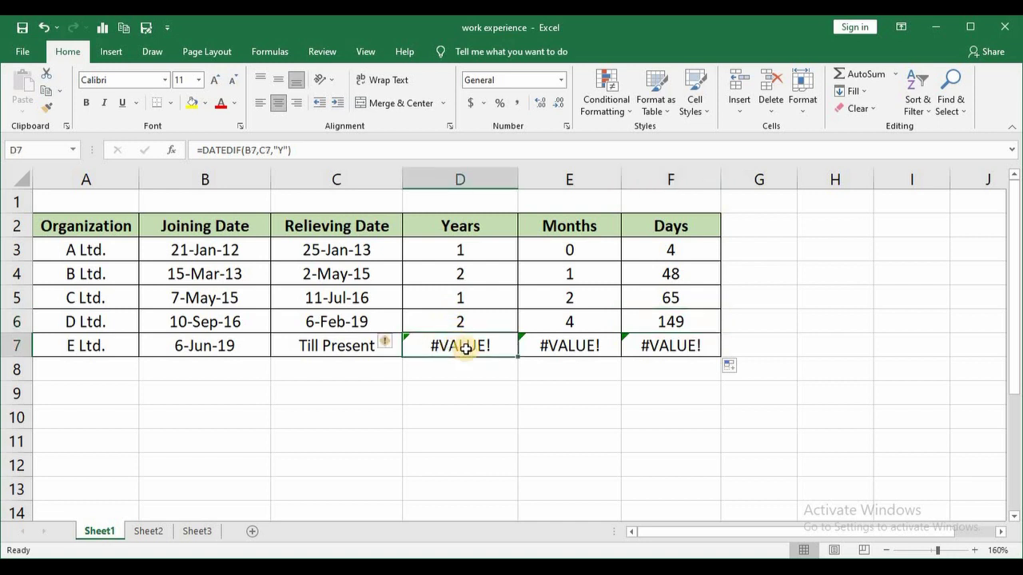
click(553, 348)
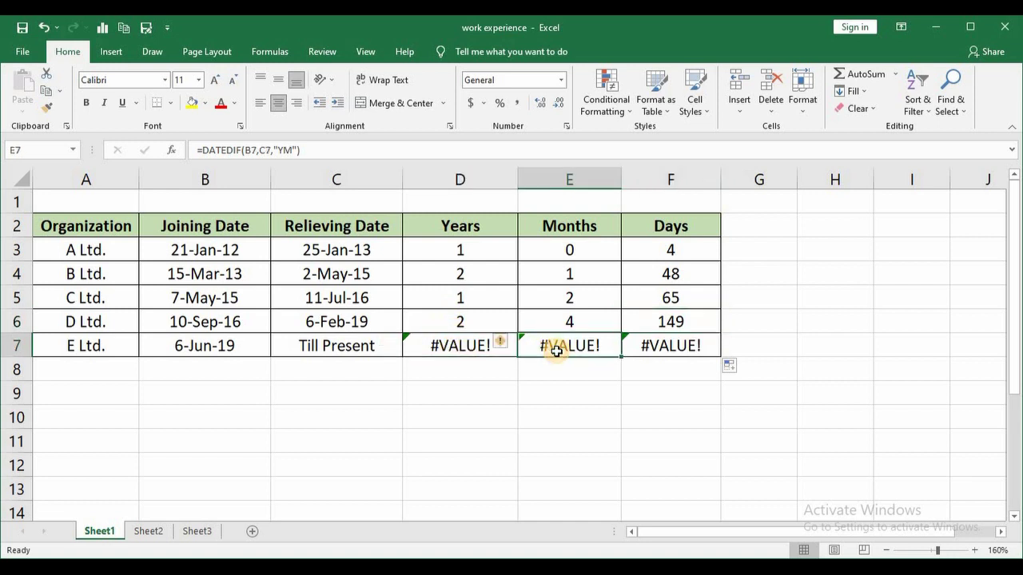
click(116, 339)
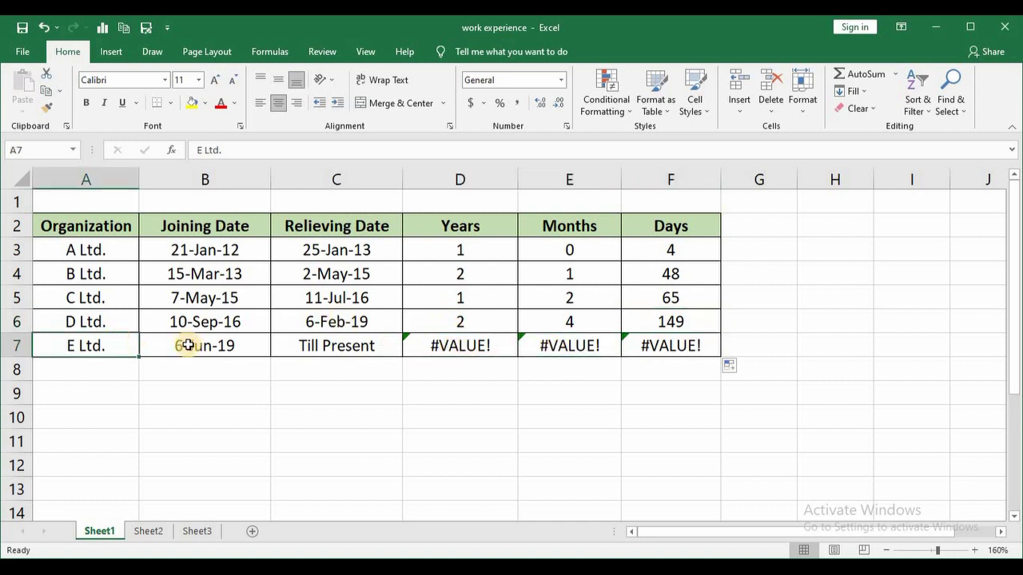
click(195, 350)
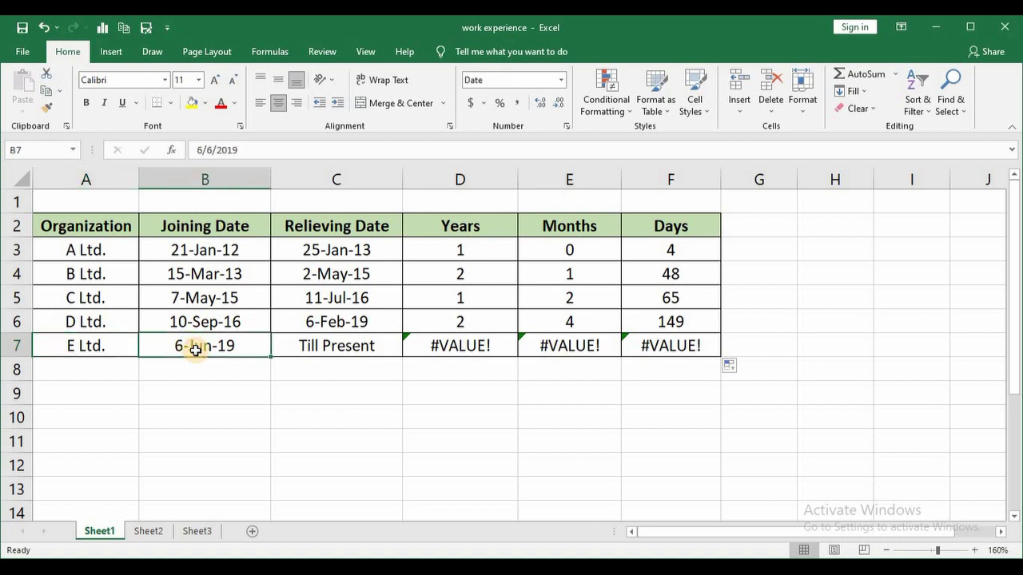
click(304, 346)
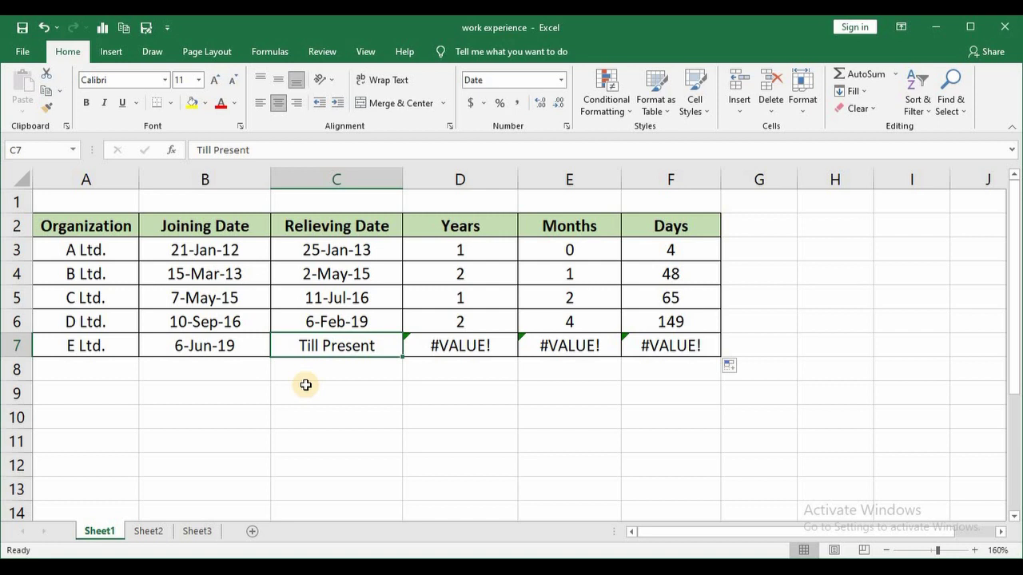
text(=toda)
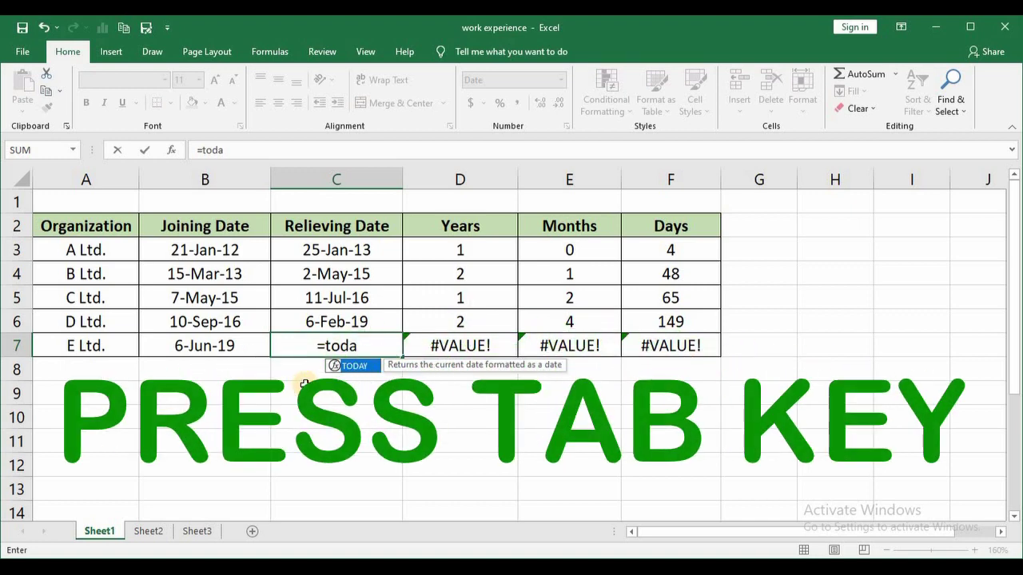
key(Tab)
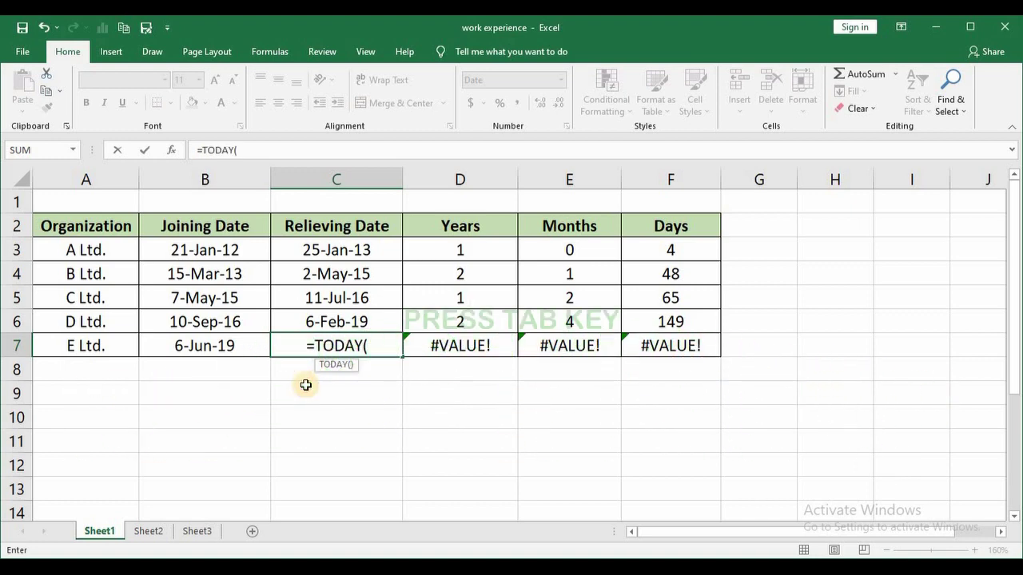
text())
key(Return)
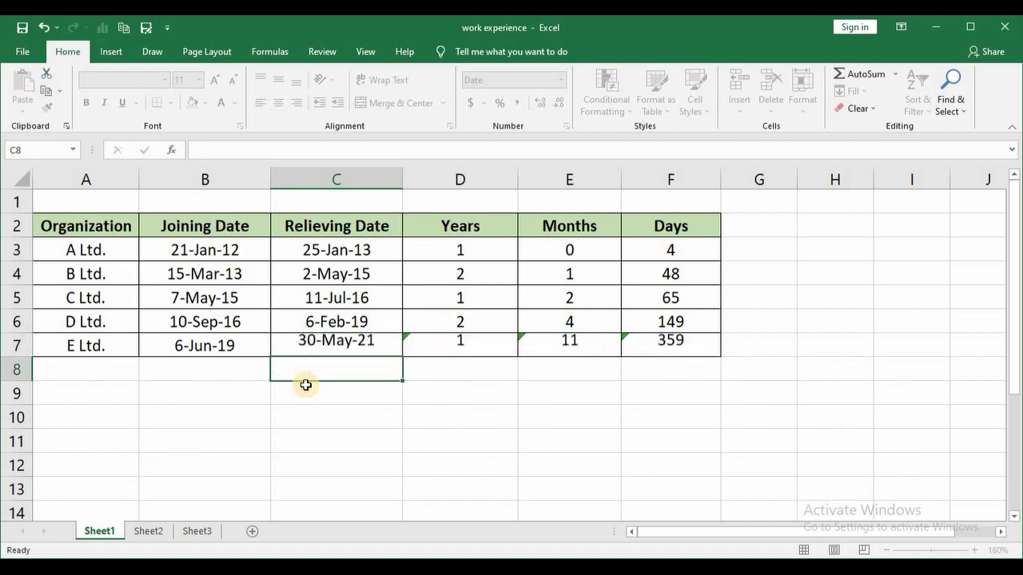
key(Up)
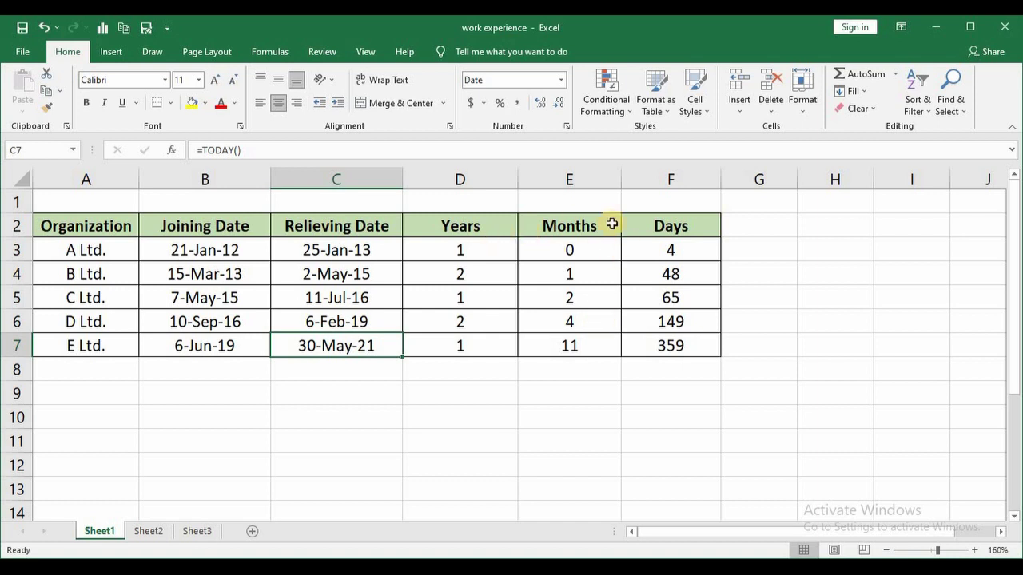
click(632, 351)
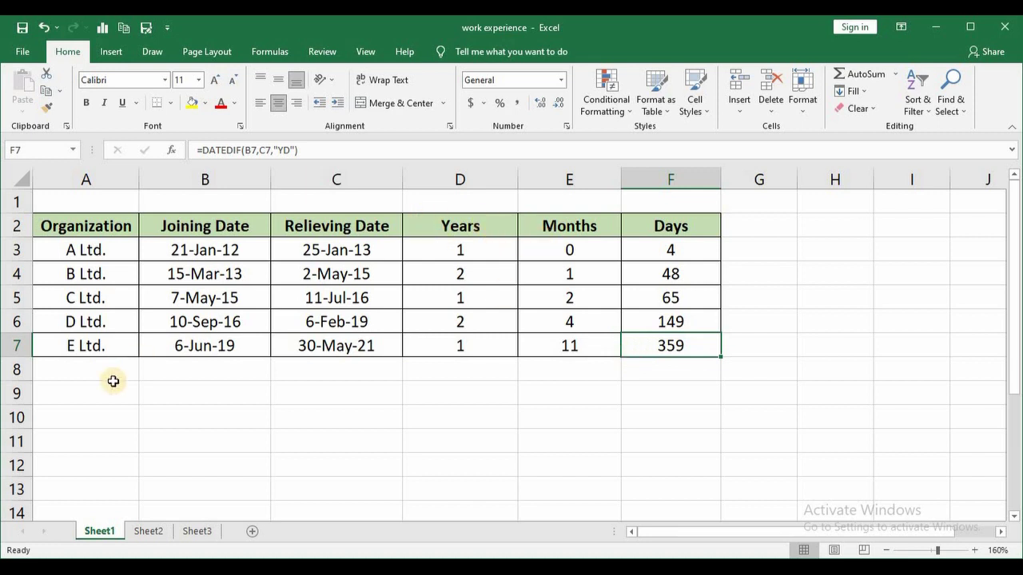
Step: Switch to Sheet2 and examine the combined years, months and days DATEDIF formulas in cells D4 to D6
click(146, 531)
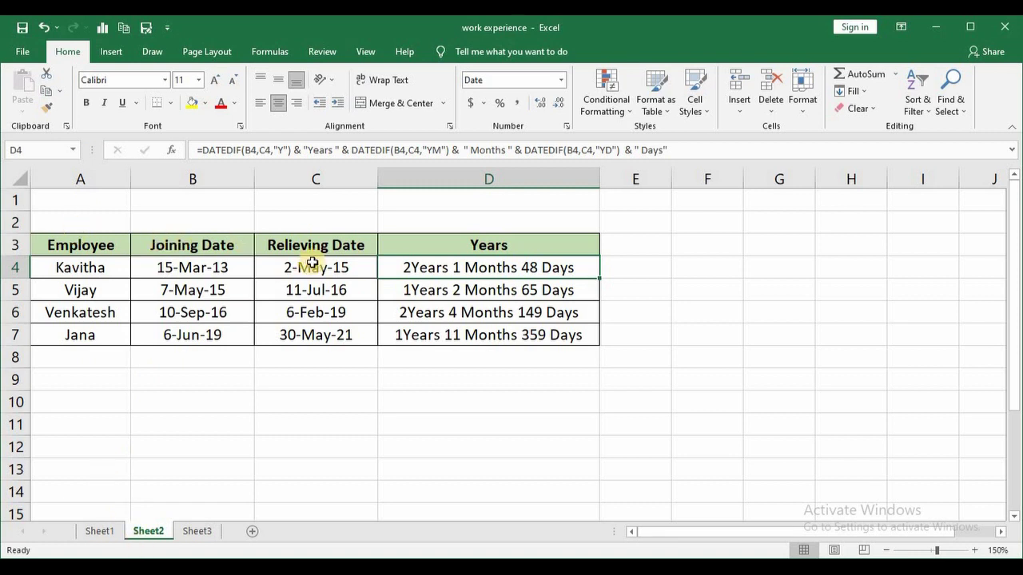
click(266, 422)
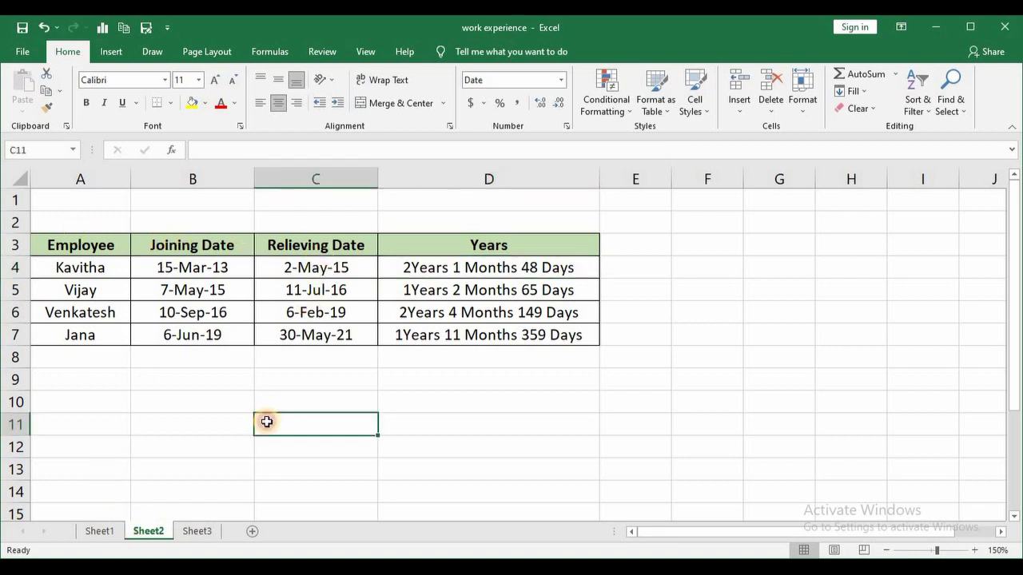
click(432, 268)
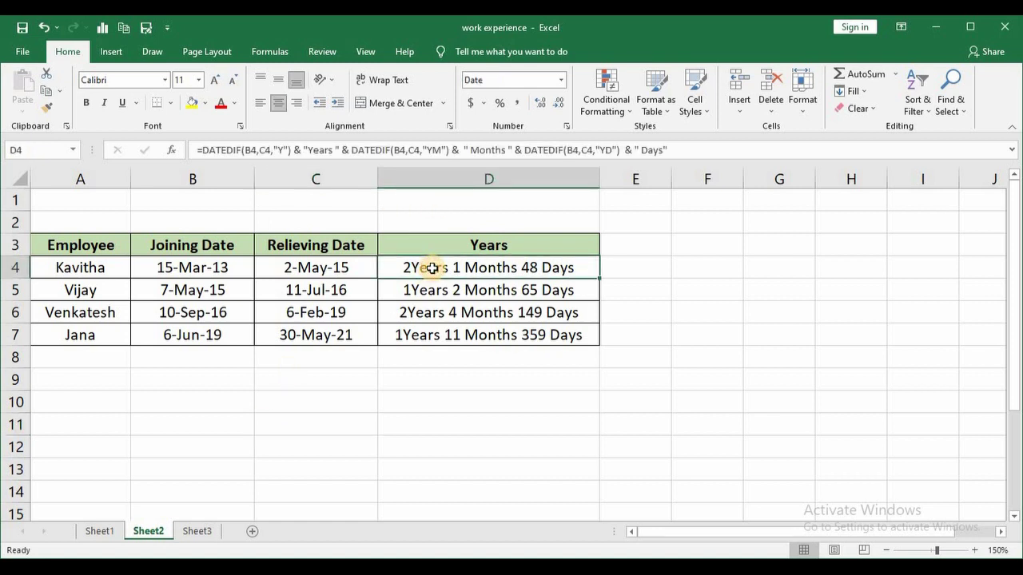
click(430, 286)
click(432, 309)
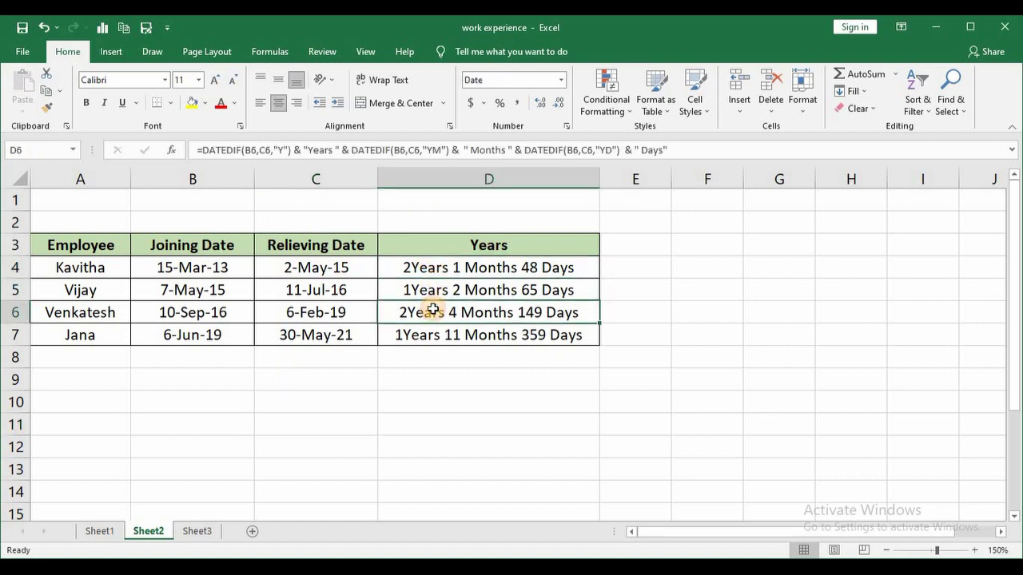
click(433, 271)
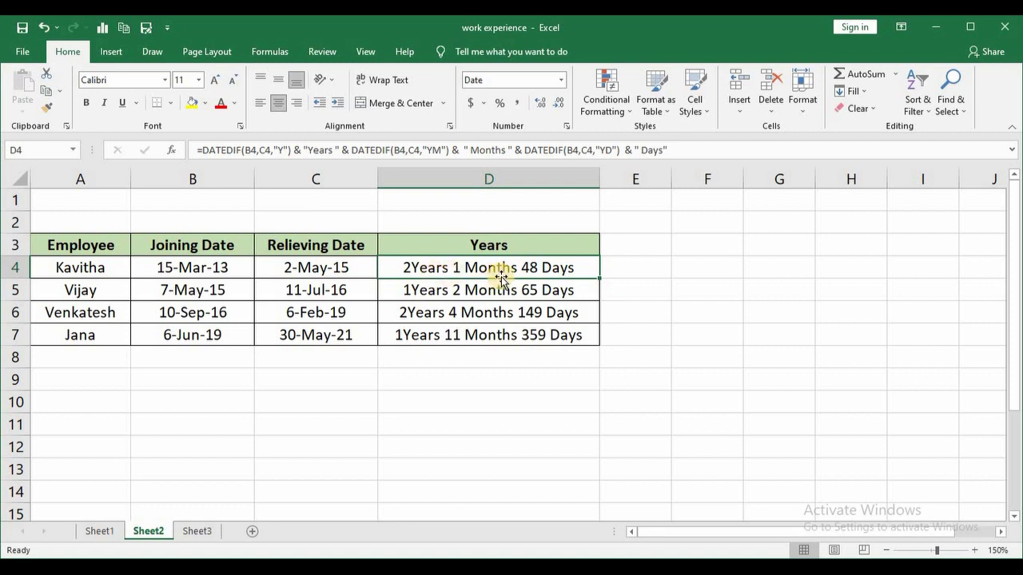
Step: On Sheet1, begin a combined experience formula in cell G3 with =DATEDIF(B3,C3,"Y") & "Years"
click(100, 533)
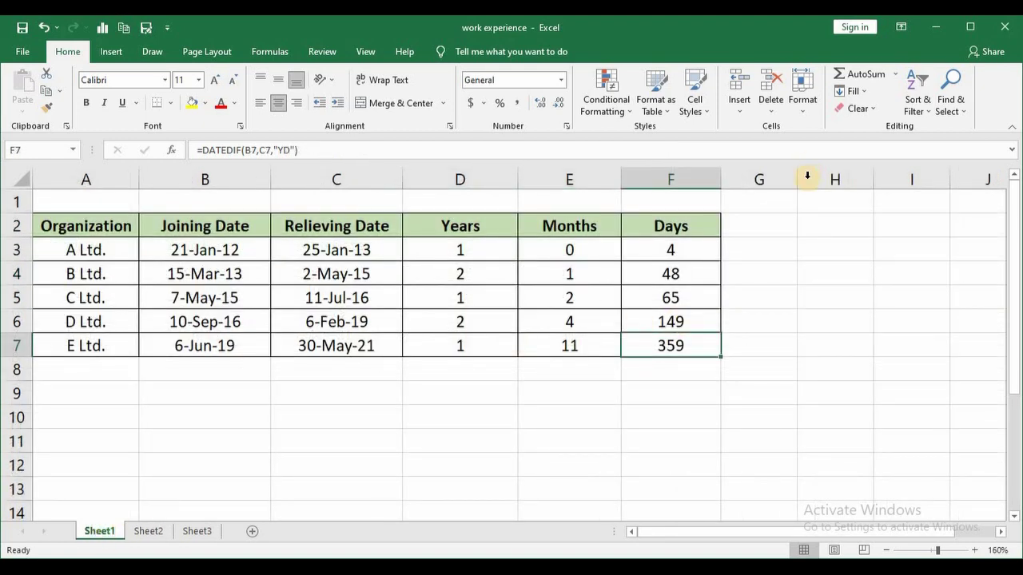
click(755, 247)
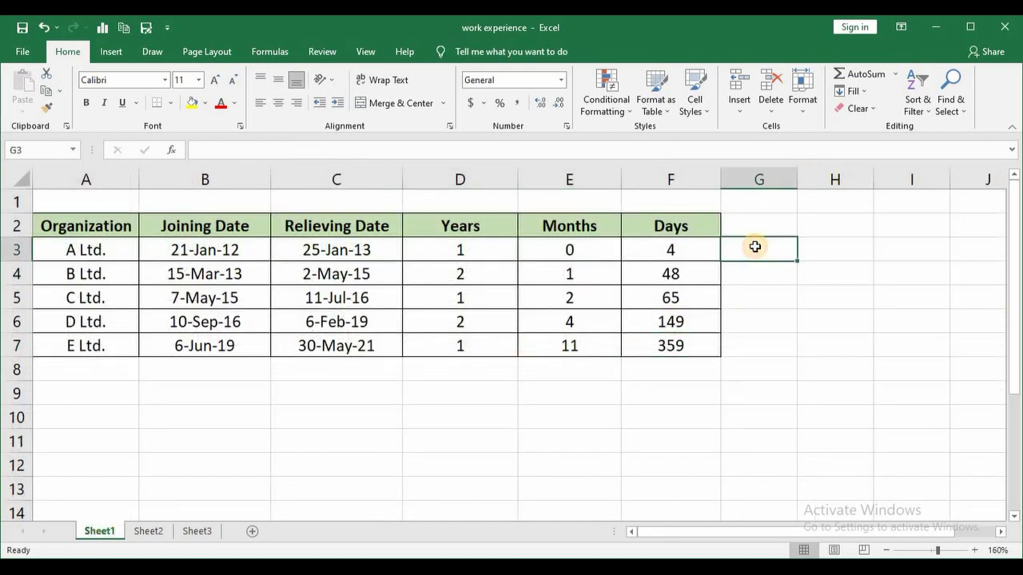
text(=dated)
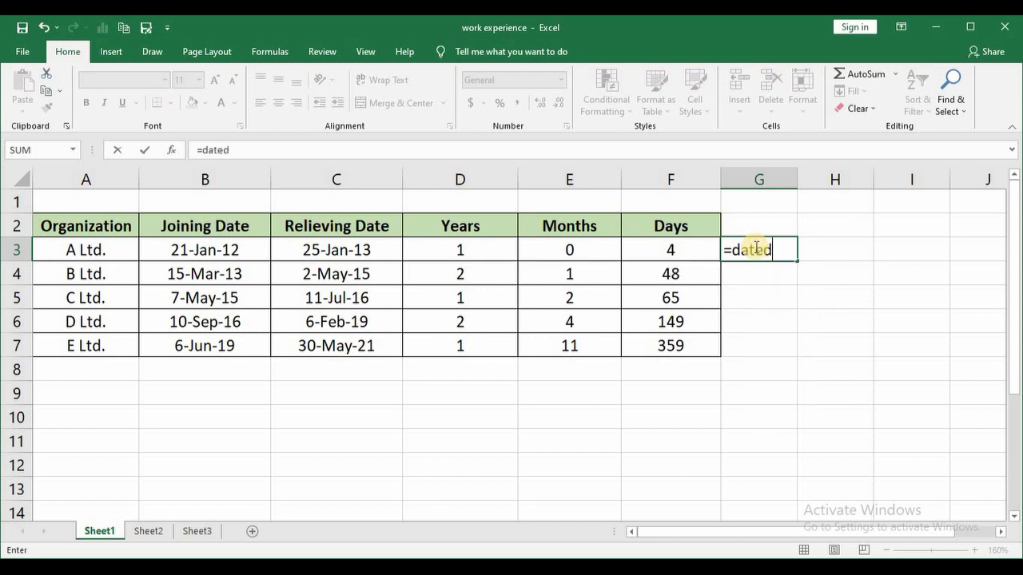
text(if()
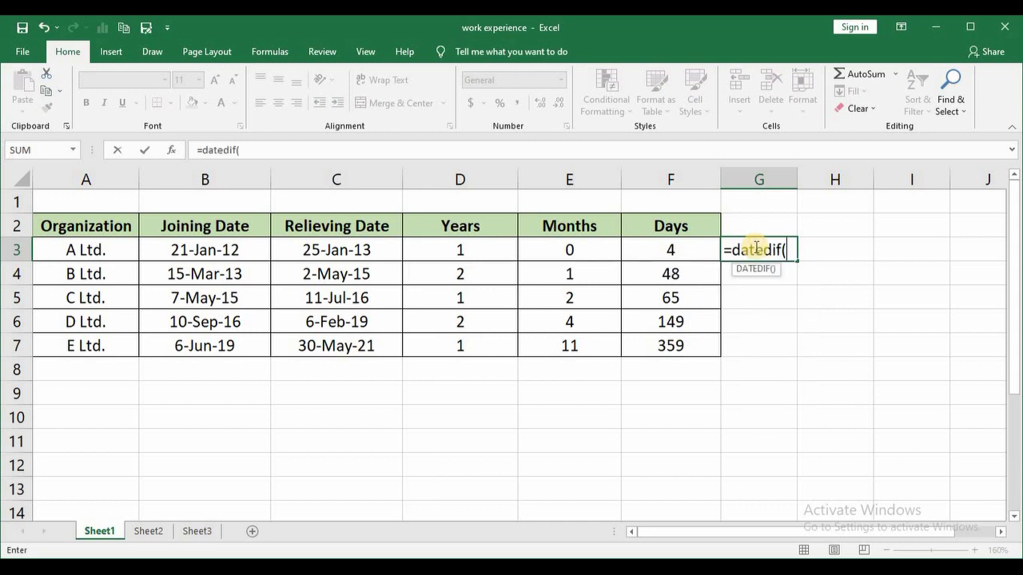
click(231, 251)
text(,)
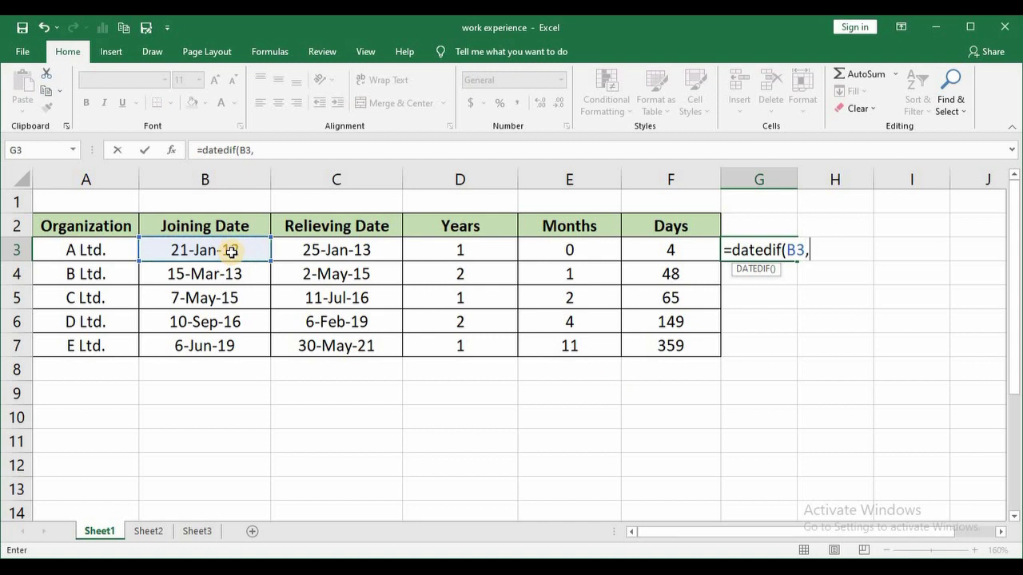
click(319, 251)
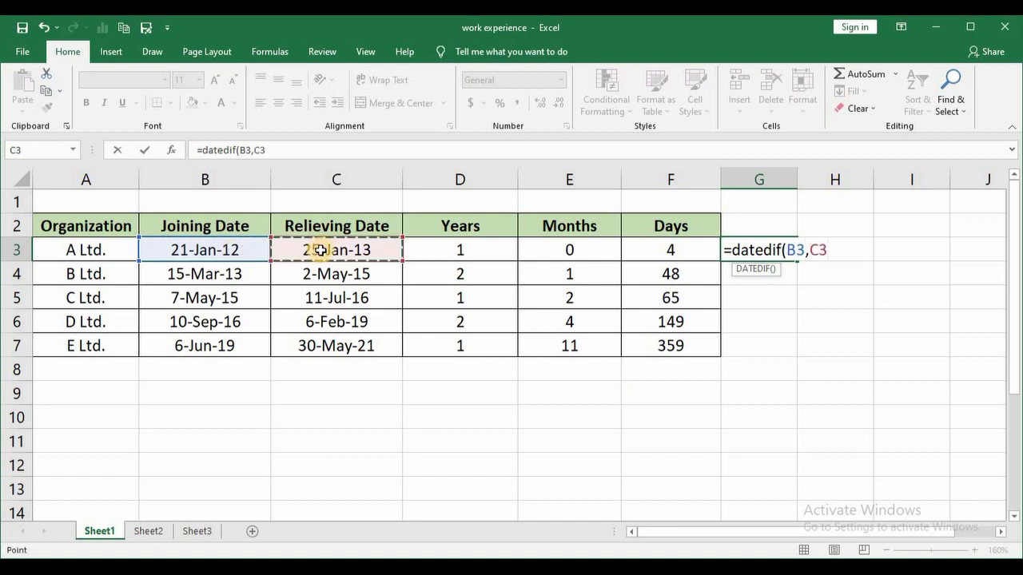
text(,")
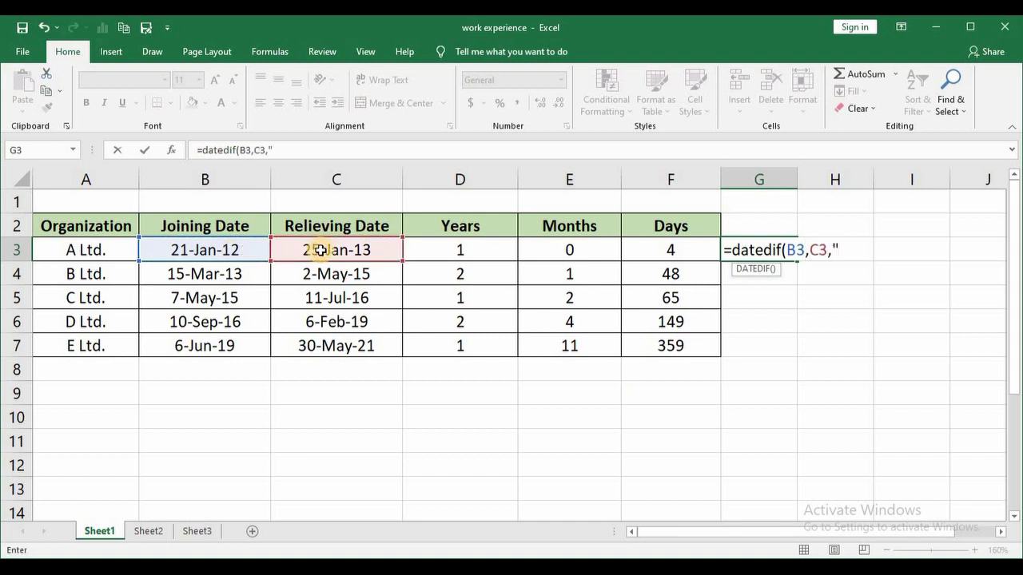
text(Y"))
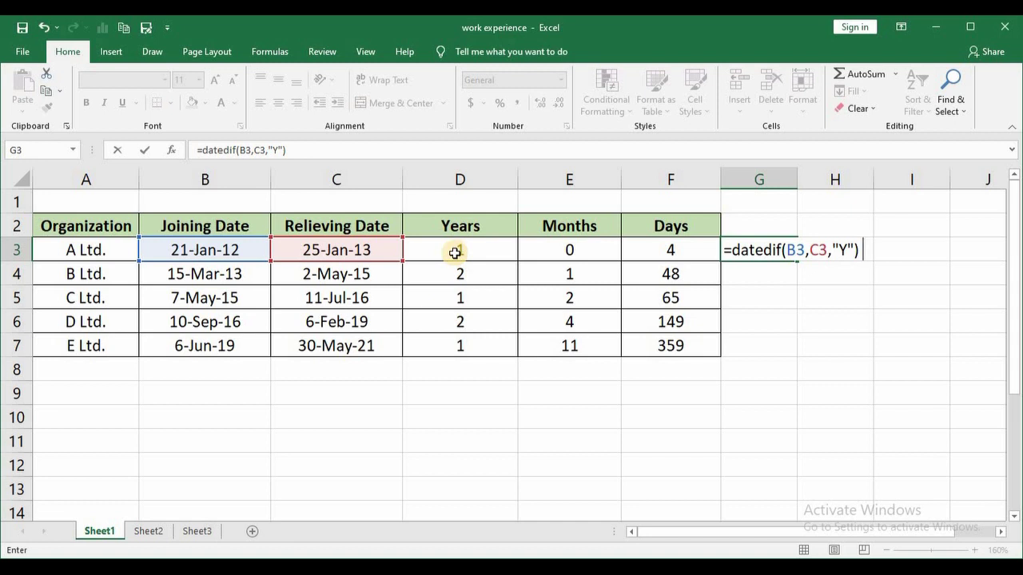
text(& "Years)
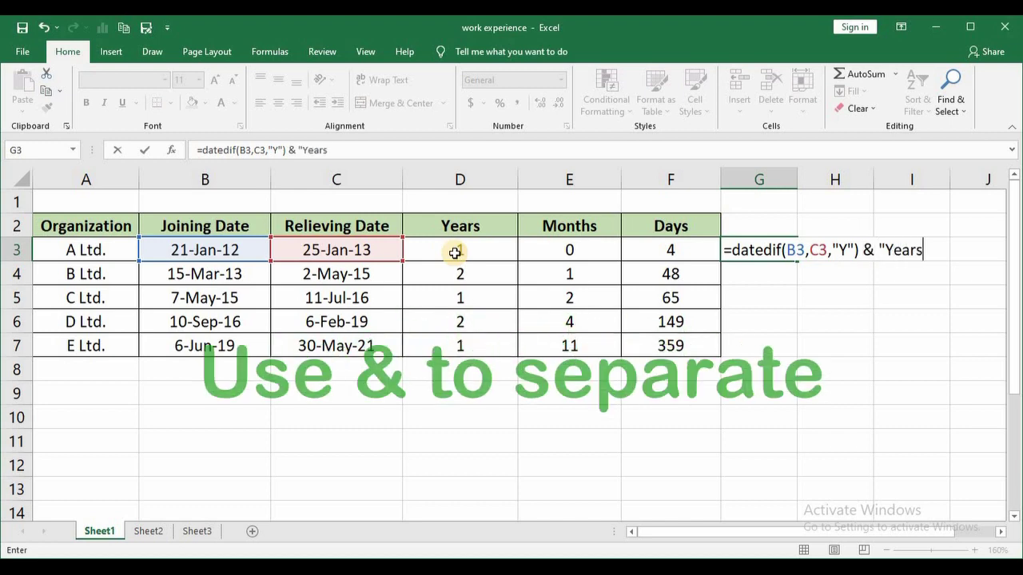
text(" )
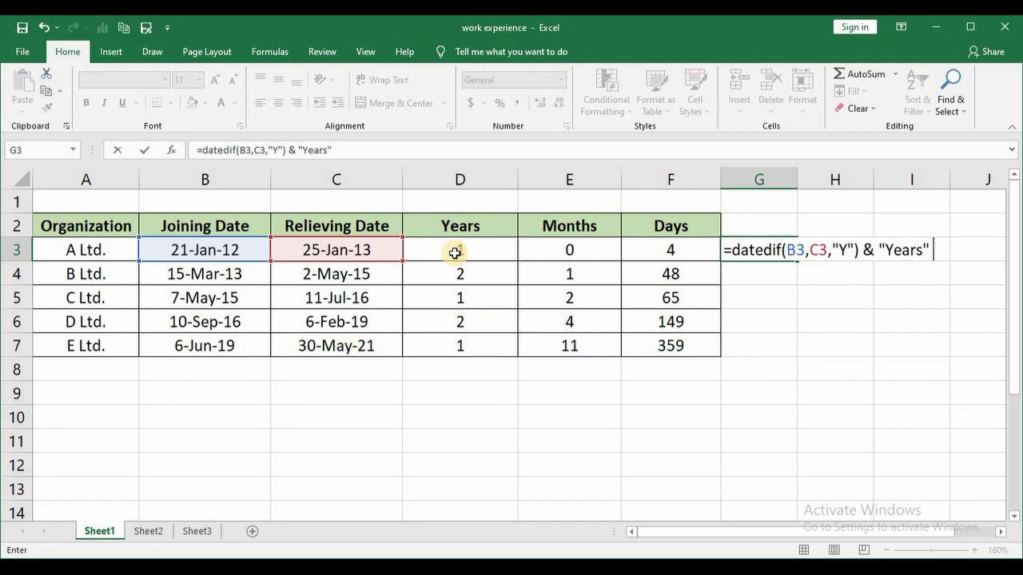
Step: Append & DATEDIF(B3,C3,"YM") & "Months" to the formula in cell G3 and enter it
text(& d)
text(atedi)
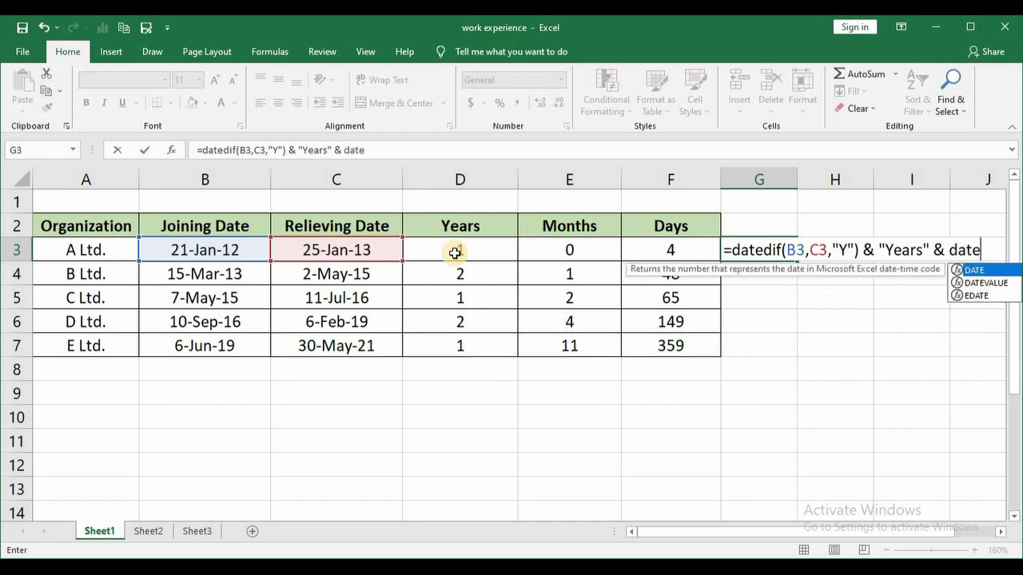
text(f()
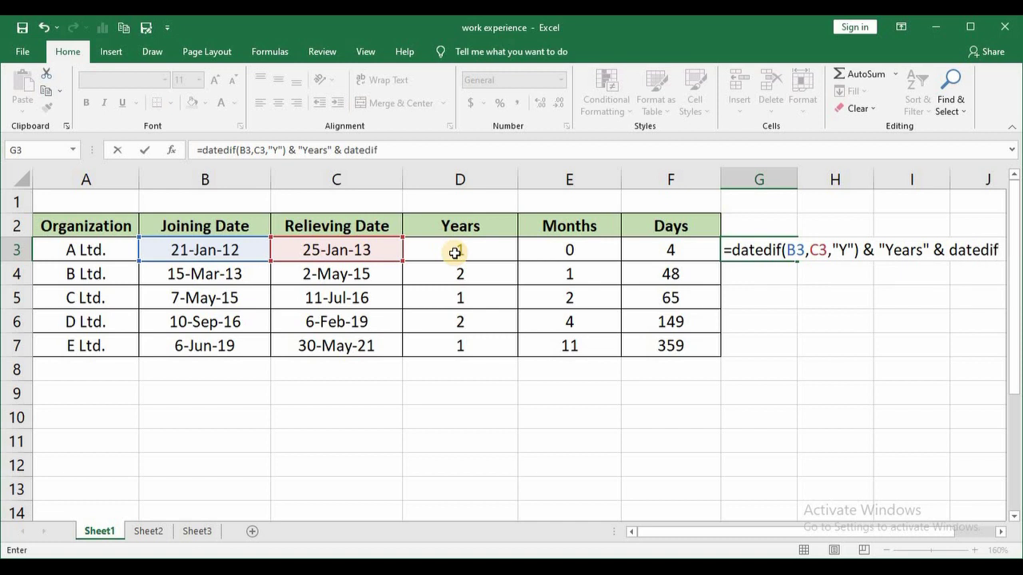
click(208, 251)
text(,)
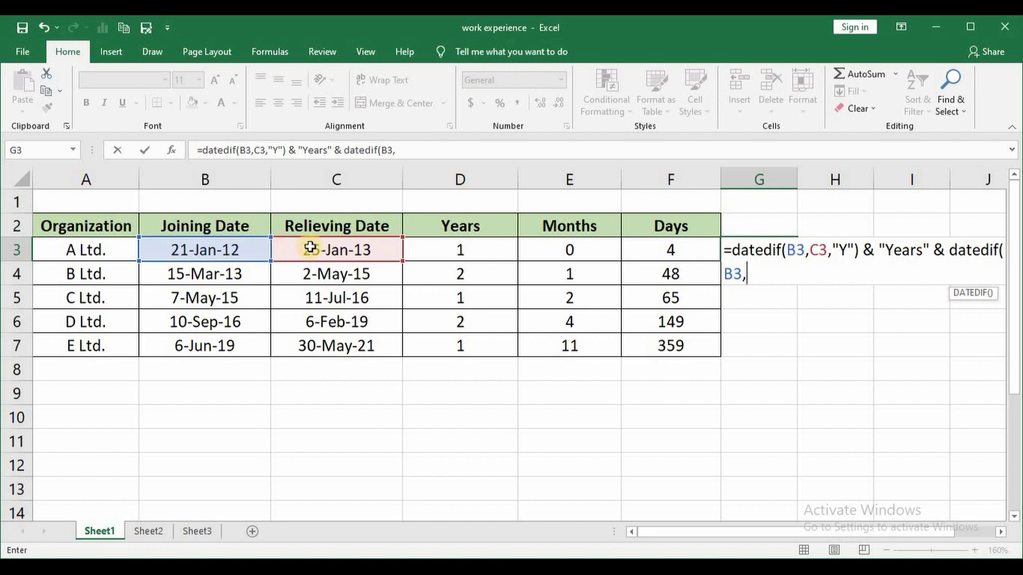
click(310, 247)
text(,")
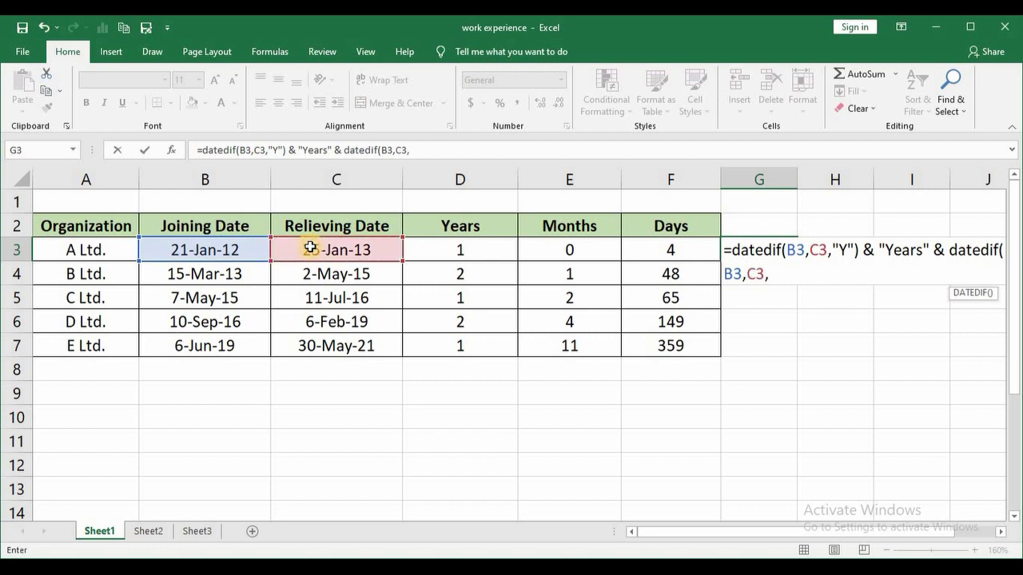
text(YM"))
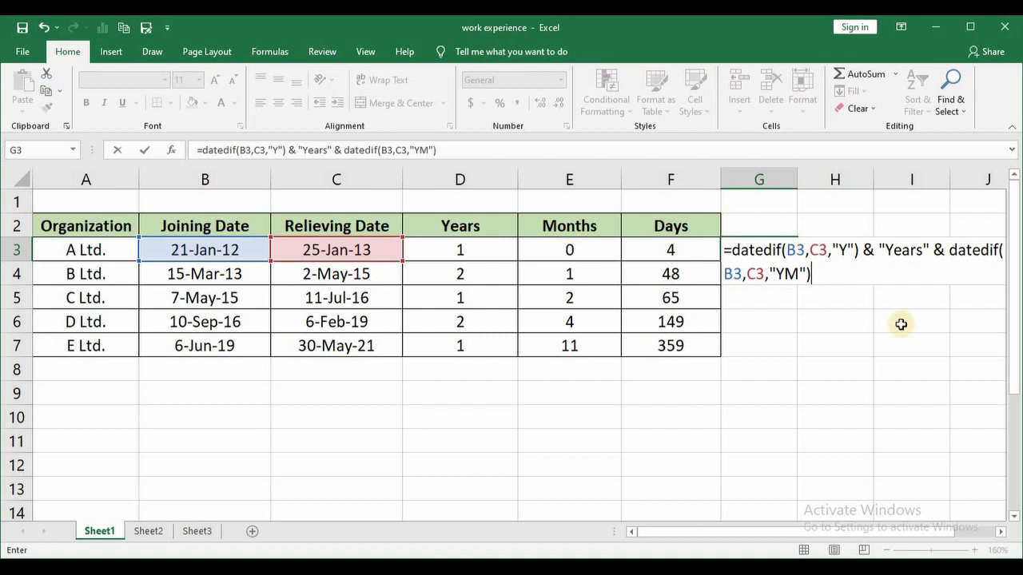
text(& "Months)
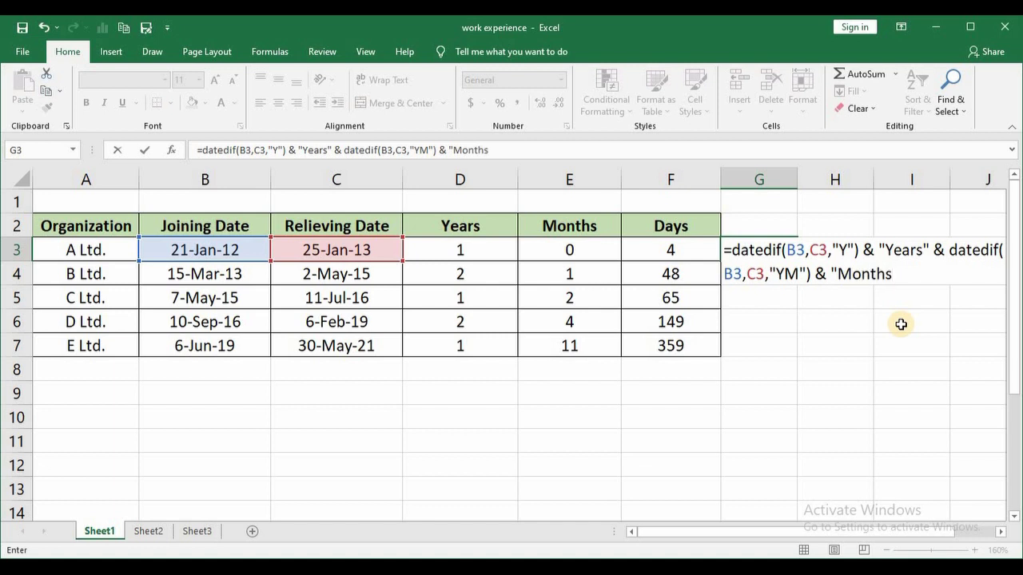
text(")
key(Return)
Step: Autofit column G to its contents and fill the combined formula from G3 down through row 7
key(Up)
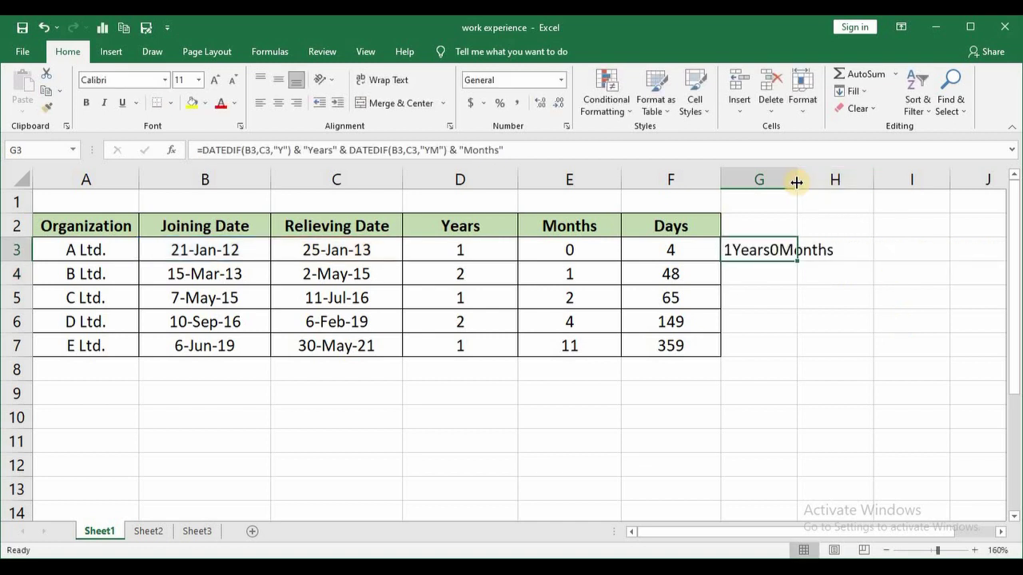
double_click(796, 182)
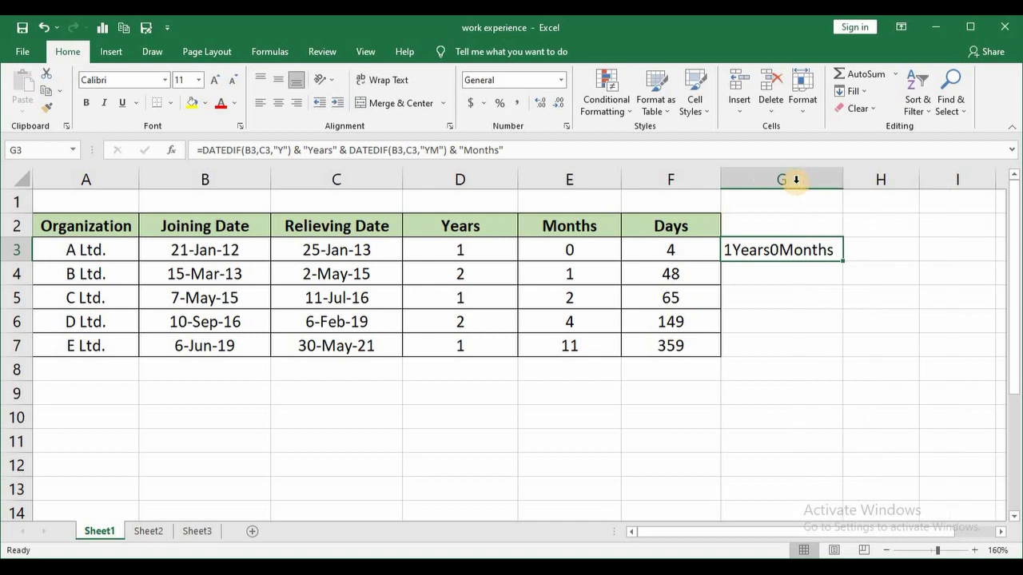
click(775, 299)
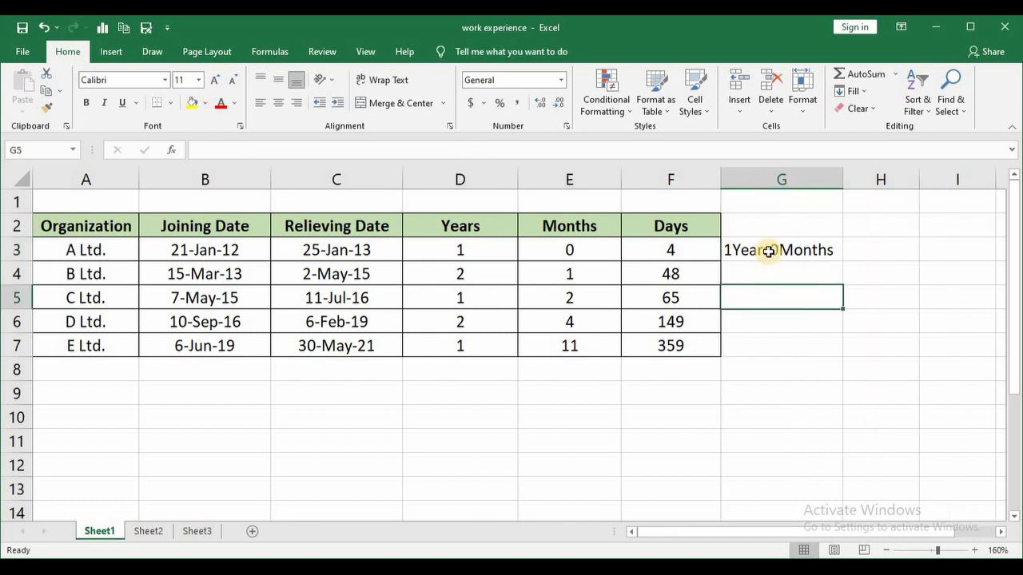
click(769, 252)
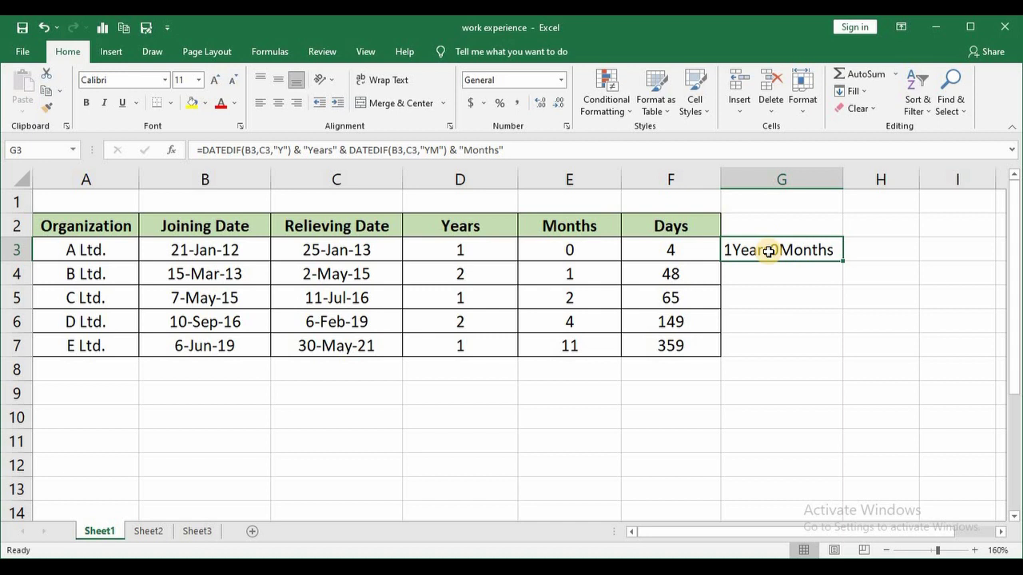
double_click(845, 261)
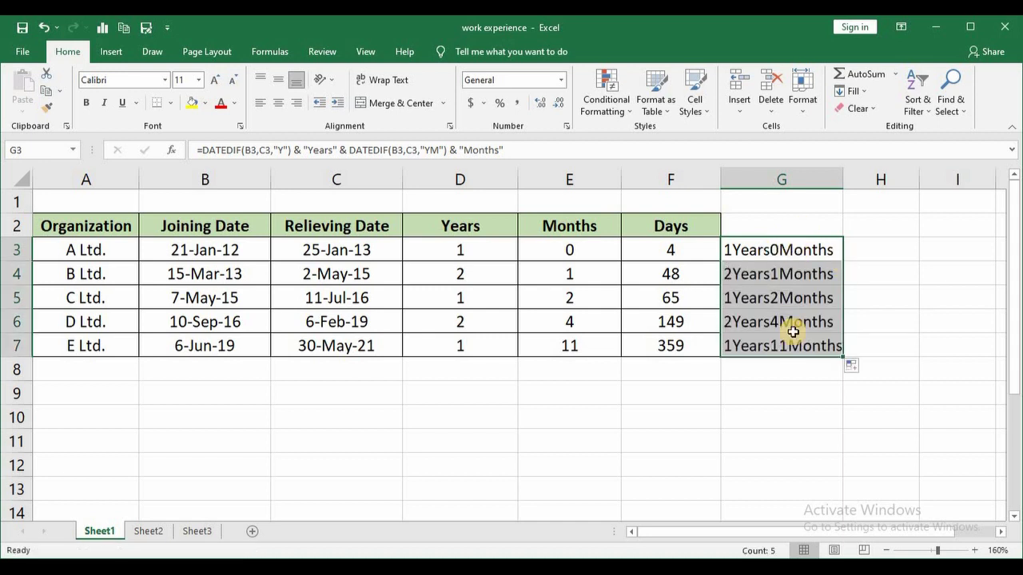
click(791, 394)
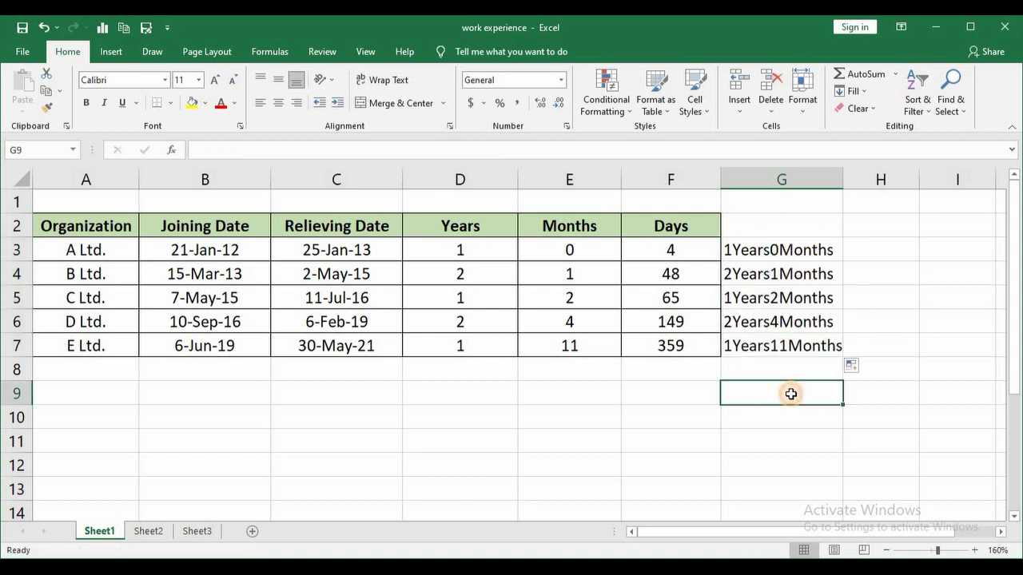
Step: Edit the G3 formula to add a trailing space inside the text strings, making them "Years " and "Months "
click(759, 241)
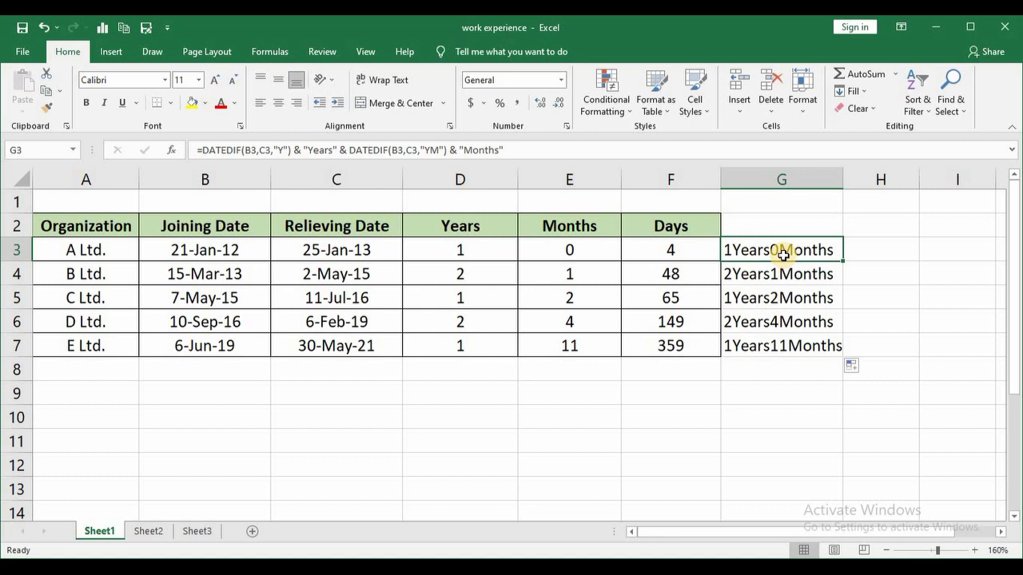
double_click(783, 254)
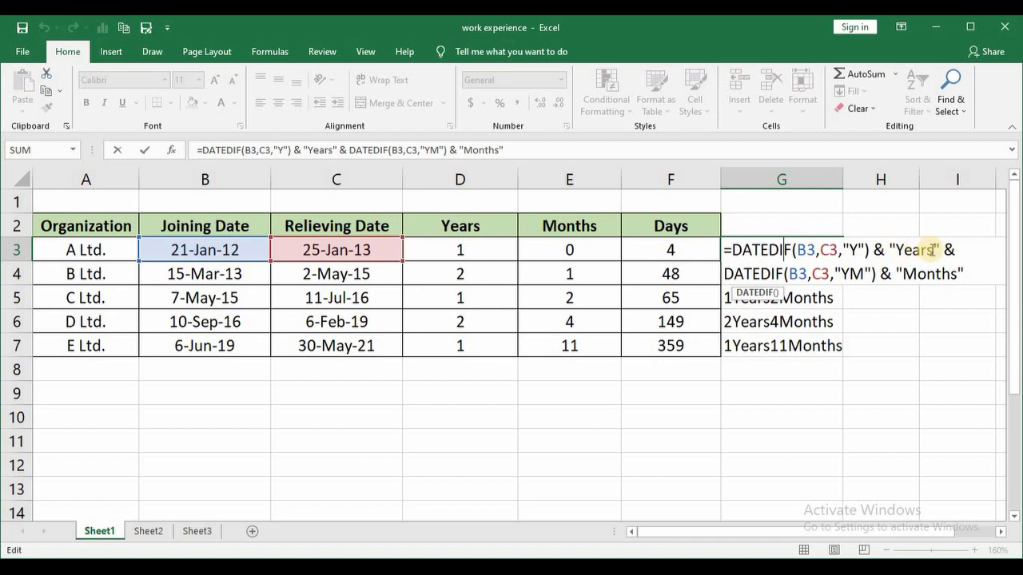
click(933, 251)
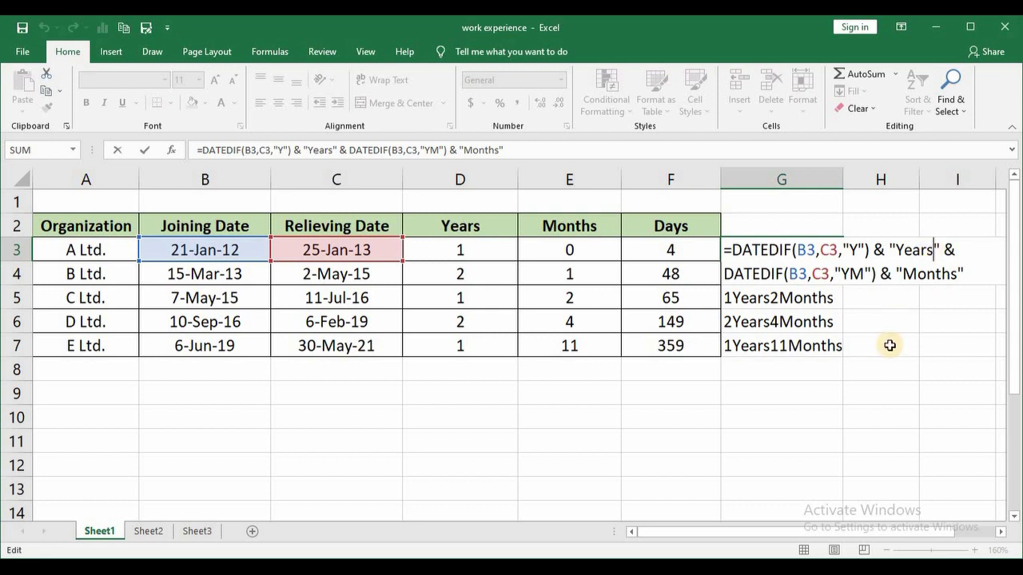
click(957, 273)
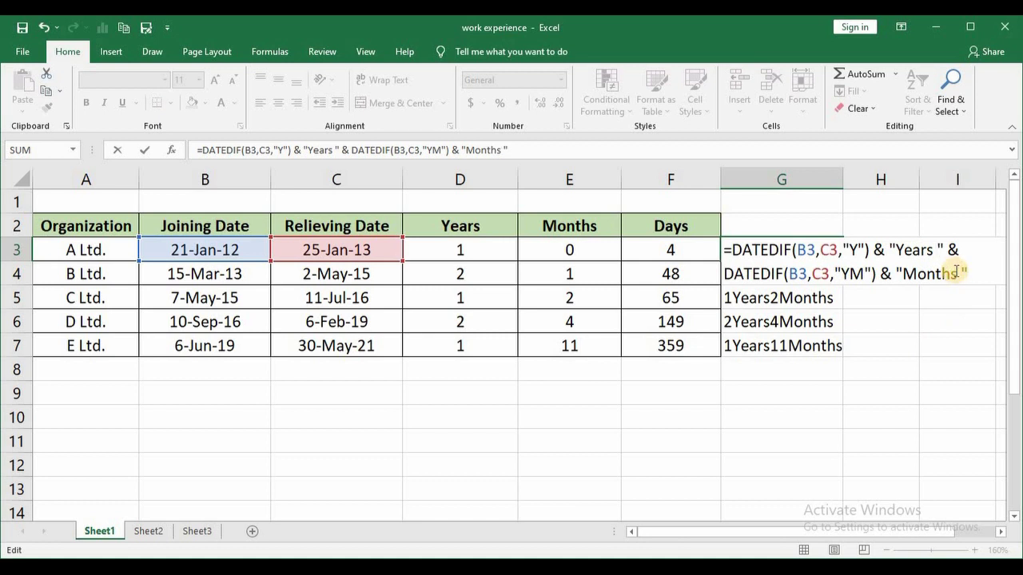
key(Return)
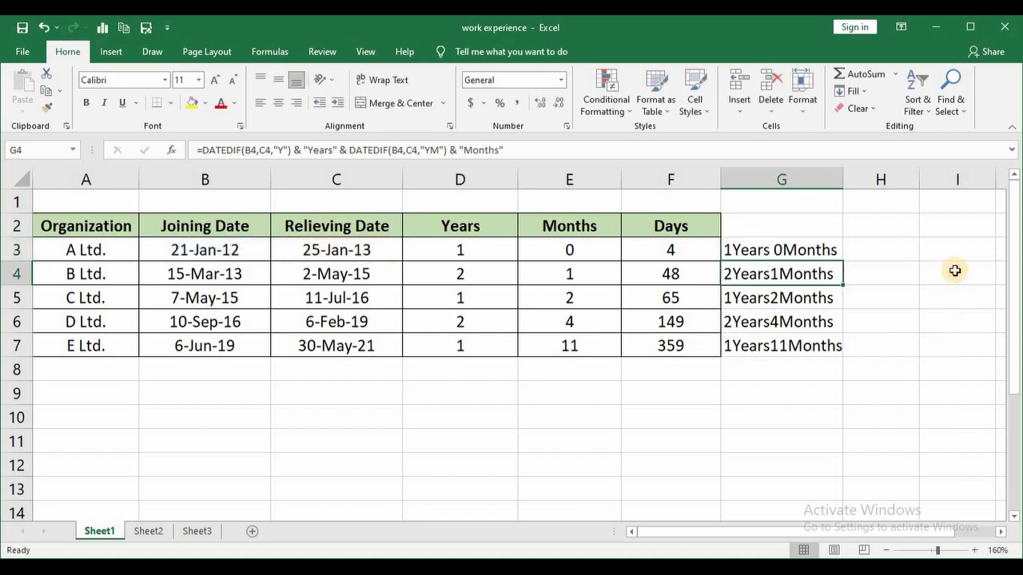
Step: Fill the revised, spaced formula from G3 down through G7 and check the copy in G7
key(Up)
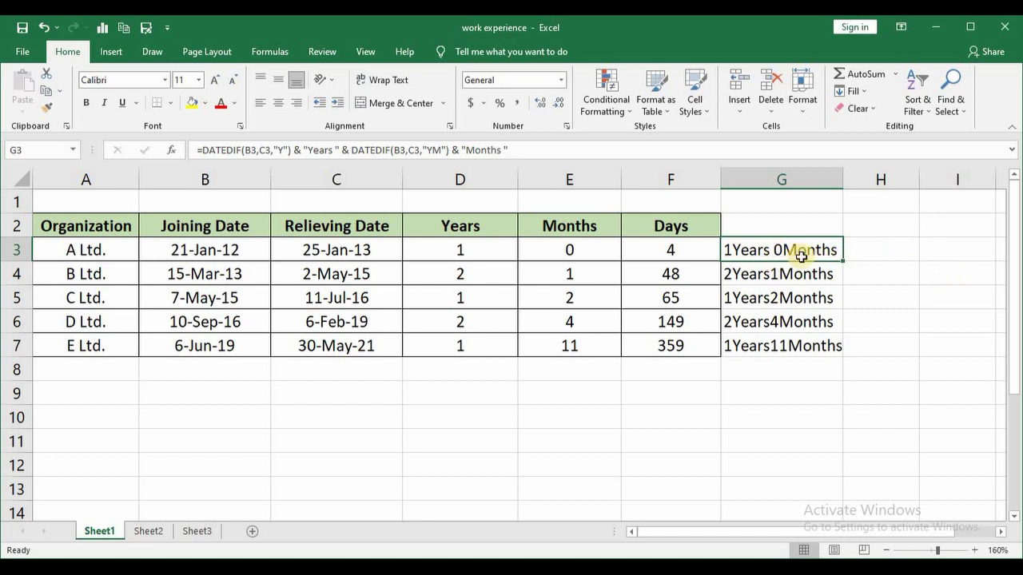
double_click(841, 262)
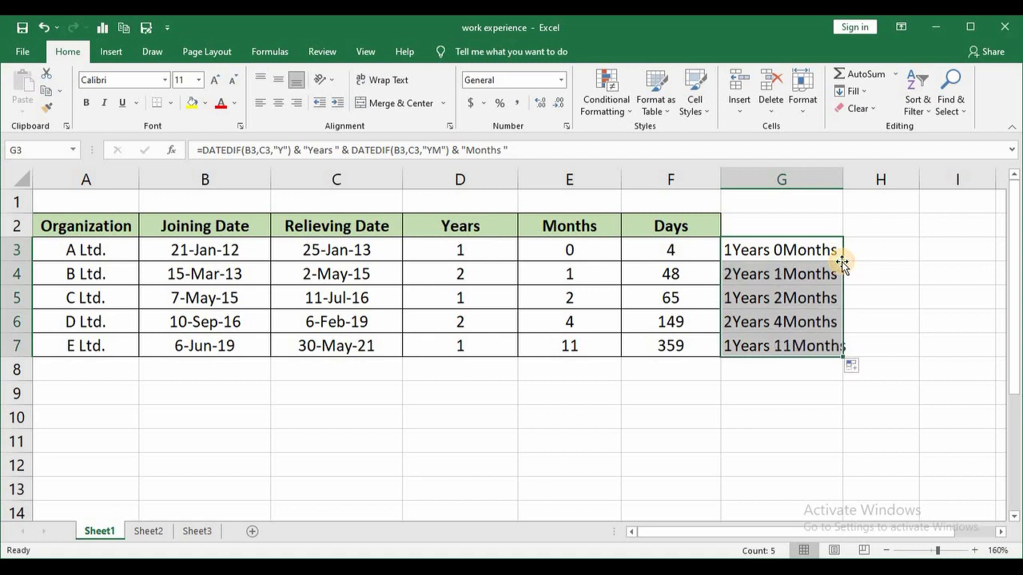
click(762, 367)
click(764, 350)
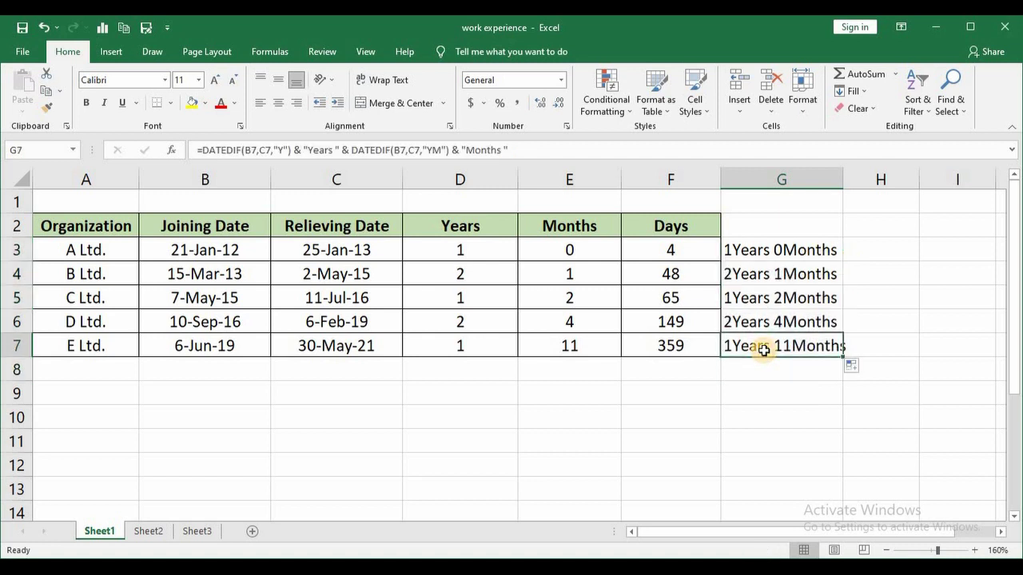